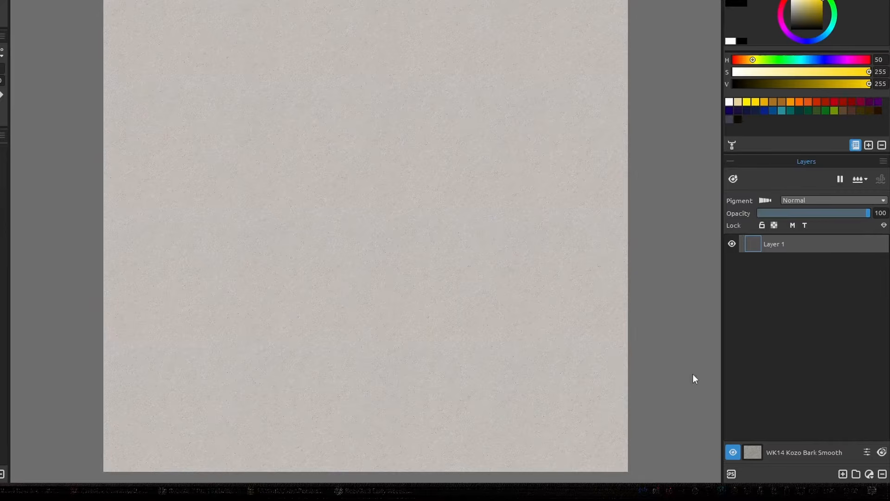
Open the canvas selection dialog from the current paper and browse the available canvas textures.
left_click(753, 452)
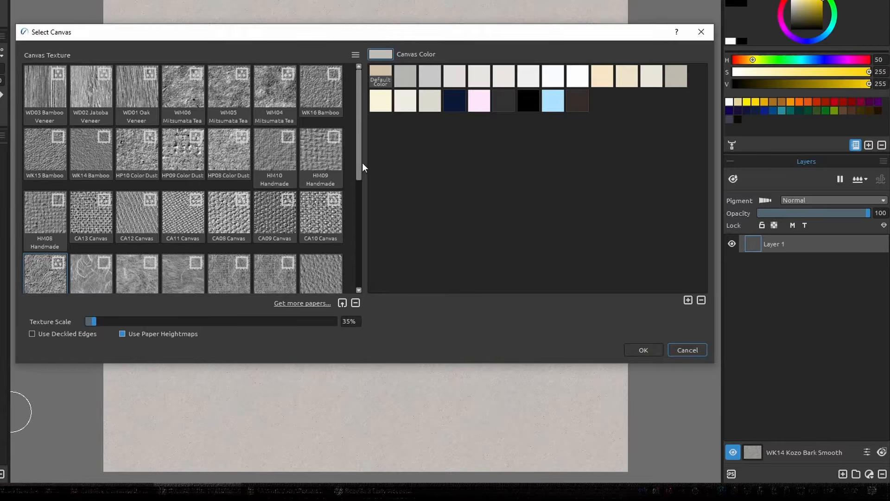
left_click_drag(363, 163, 366, 125)
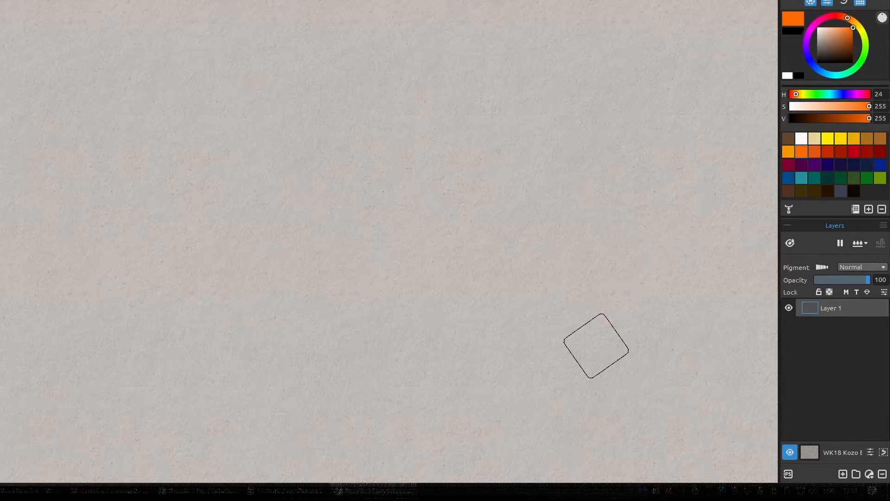
Switch to Rebelle 8, browse the Select Canvas panel and preview the CA07 Canvas Josef paper at 70% texture scale, moving the preview notice aside.
left_click(808, 451)
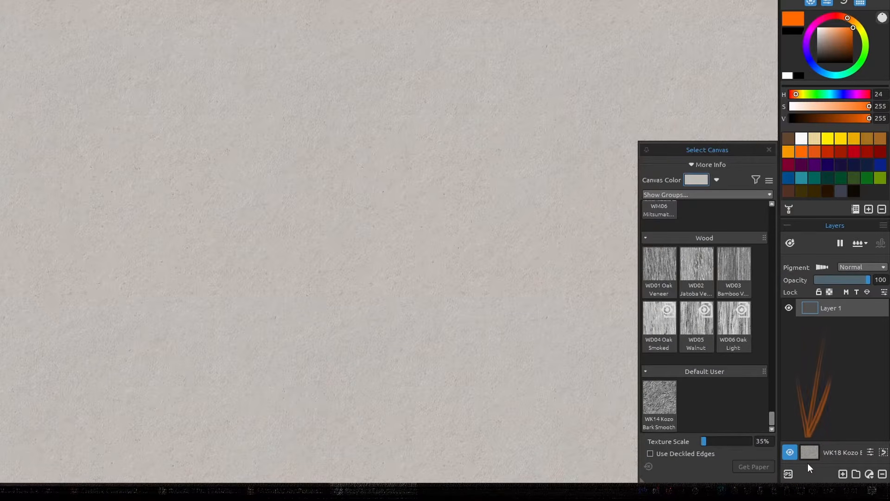
left_click_drag(772, 417, 775, 209)
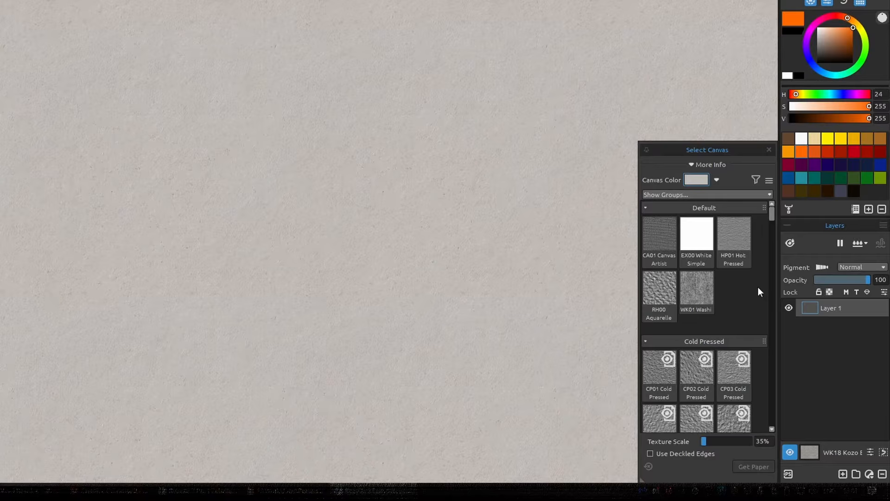
left_click_drag(772, 211, 774, 240)
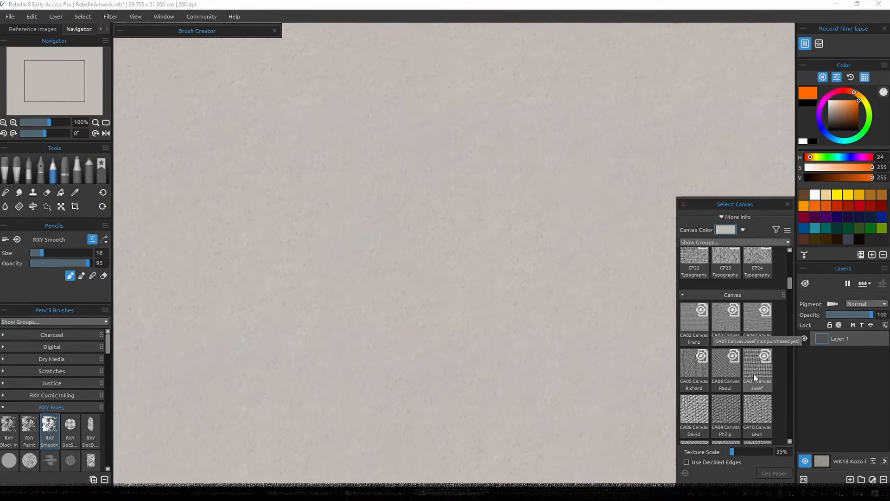
left_click(755, 374)
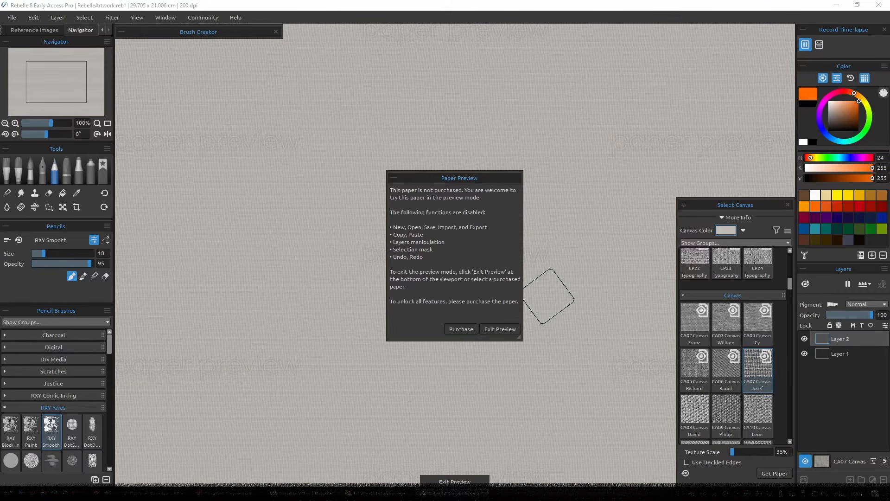
left_click_drag(471, 180, 223, 182)
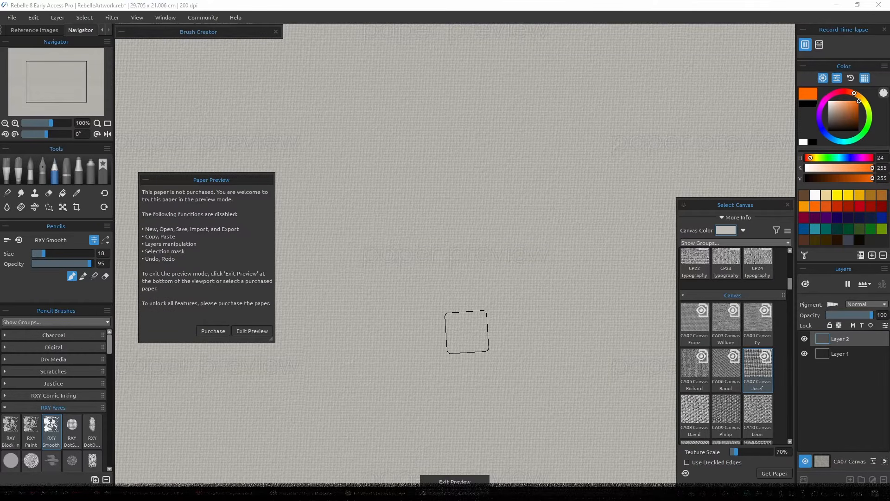
Paint an orange test patch in preview mode, compare it on the CP21 and CP19 Color Dust papers, and exit the preview.
mouse_move(507, 150)
left_mouse_down()
mouse_move(438, 198)
mouse_move(423, 222)
mouse_move(463, 278)
mouse_move(417, 246)
mouse_move(433, 238)
mouse_move(471, 278)
mouse_move(501, 227)
mouse_move(503, 155)
mouse_move(521, 245)
mouse_move(473, 218)
mouse_move(458, 302)
left_mouse_up()
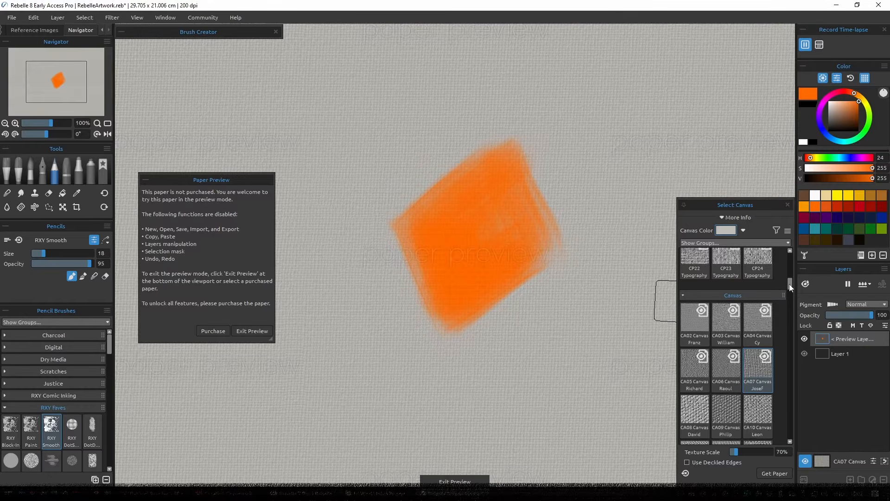
left_click_drag(790, 283, 791, 274)
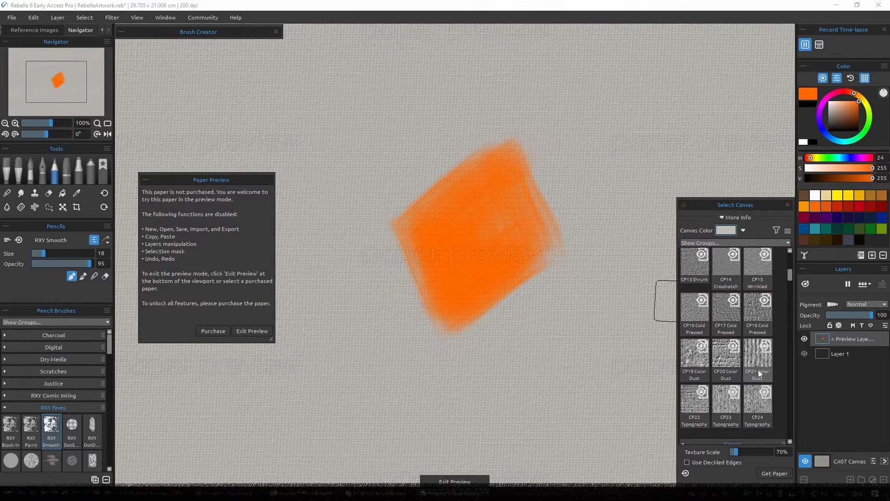
left_click(753, 357)
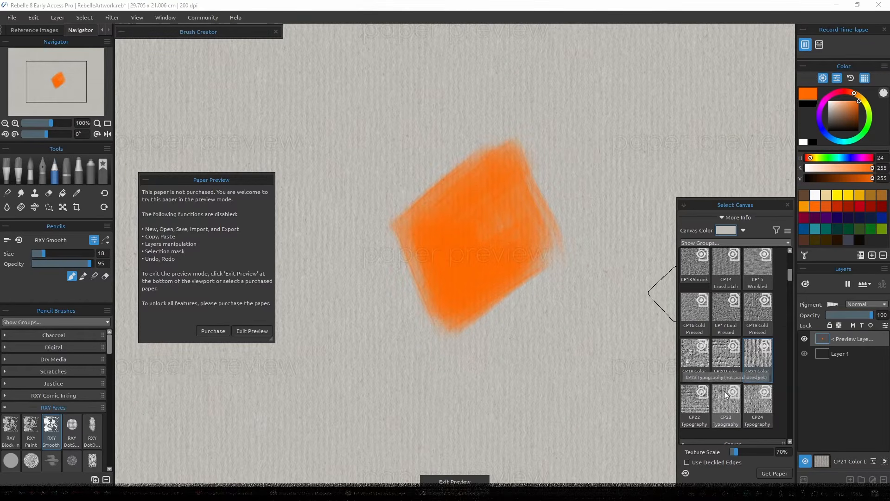
left_click(694, 353)
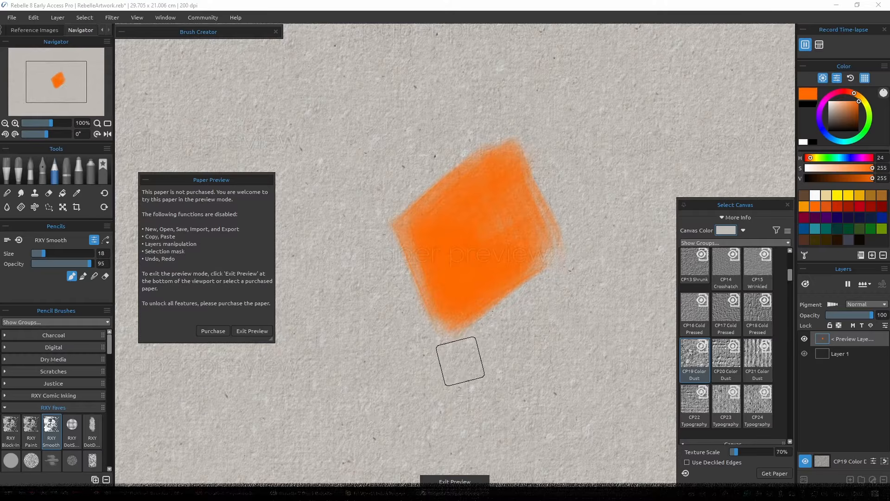
left_click(251, 331)
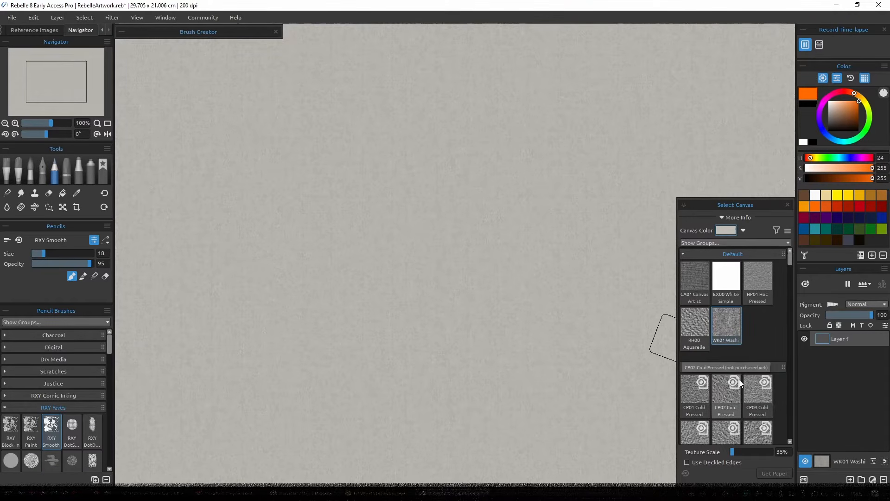
Filter the canvas list to hide papers that are not purchased, and look through the remaining ones.
scroll(737, 383, "down", 1)
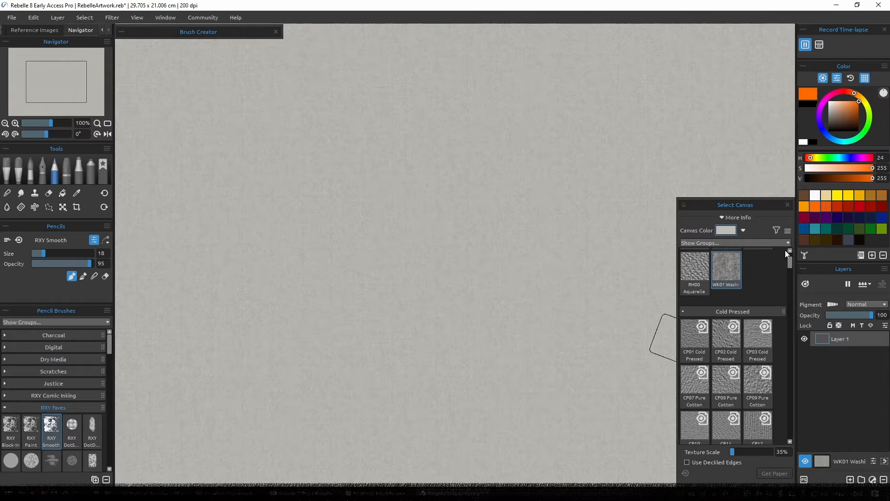
left_click(775, 230)
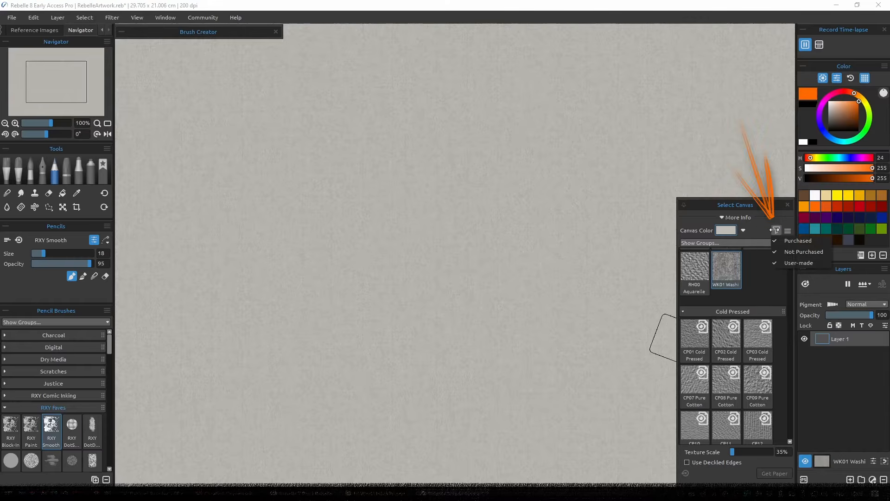
left_click(776, 254)
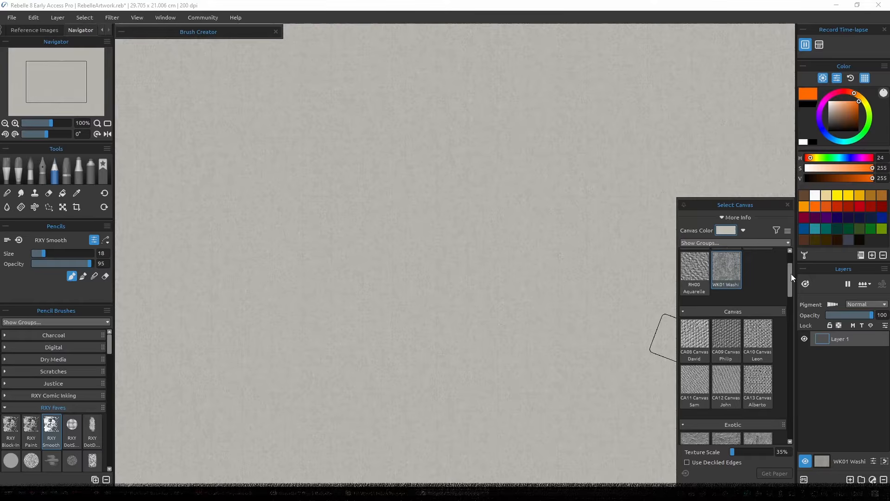
left_click_drag(790, 273, 792, 252)
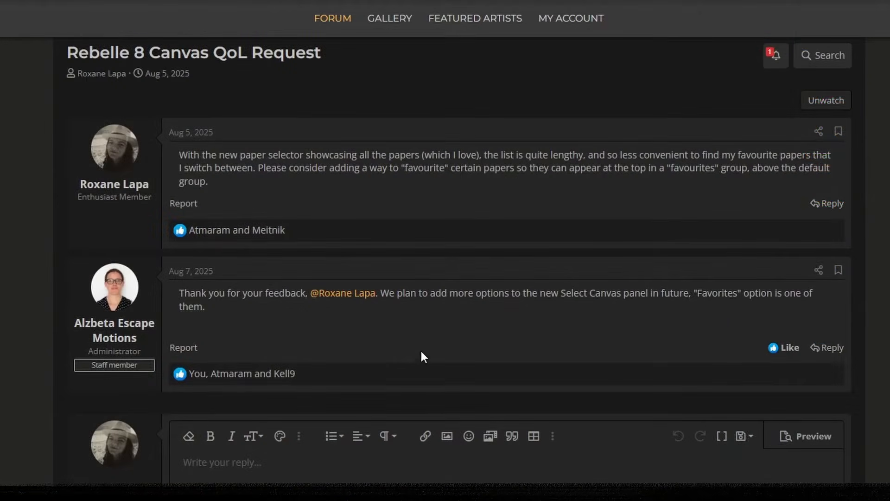
Switch to the Rebelle 8 Canvas QoL Request forum thread and highlight the staff reply about more canvas panel options and the Favorites option.
left_click_drag(380, 292, 393, 312)
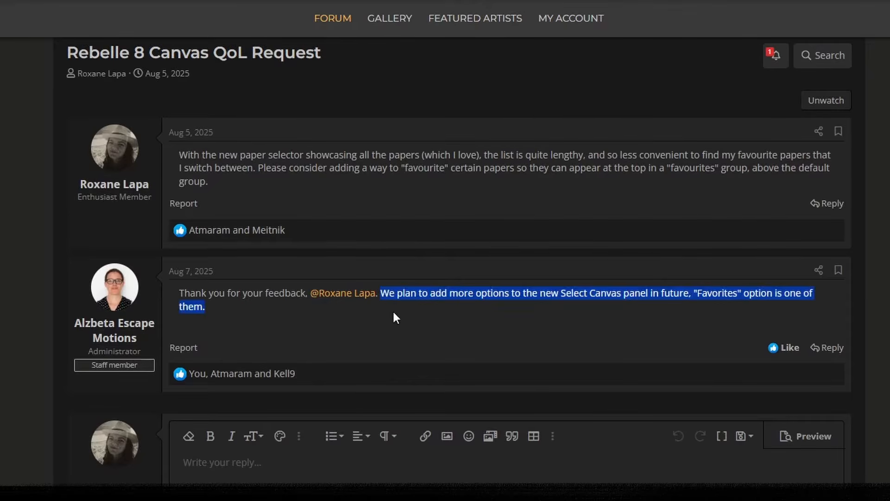
left_click(546, 320)
left_click_drag(738, 293, 689, 293)
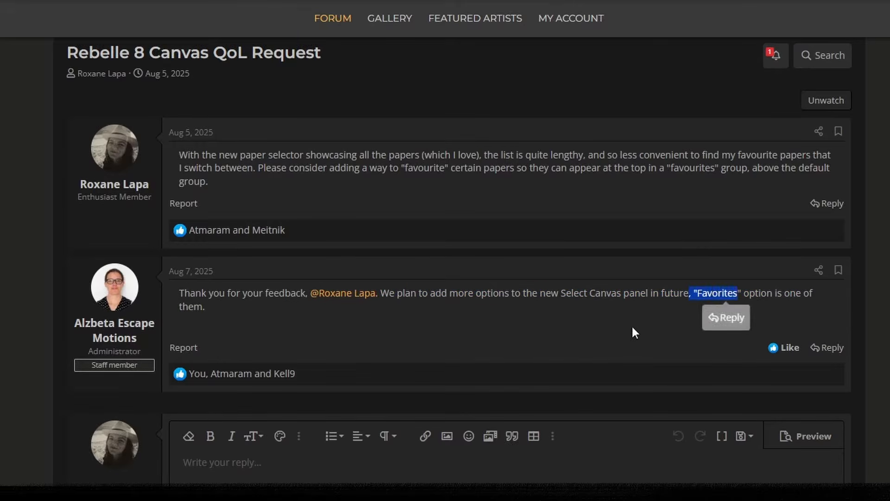
left_click(602, 328)
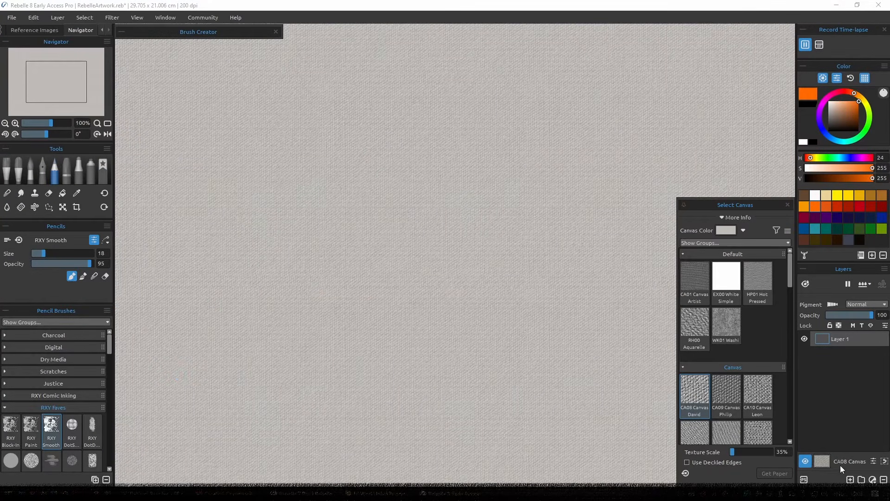
In Rebelle 8, set the CA08 Canvas David texture scale to 100% and paint an orange patch near the middle of the canvas.
left_click(782, 452)
type("100")
key("Return")
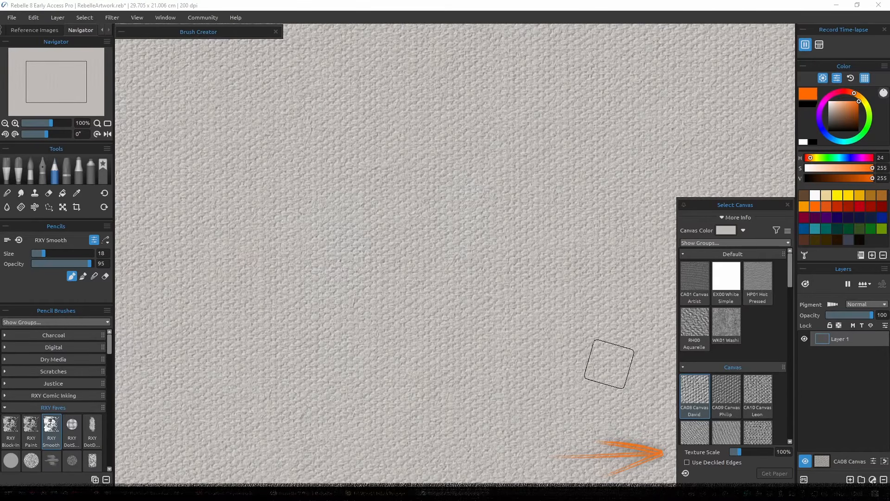
mouse_move(344, 241)
left_mouse_down()
mouse_move(431, 159)
mouse_move(363, 269)
mouse_move(386, 257)
left_mouse_up()
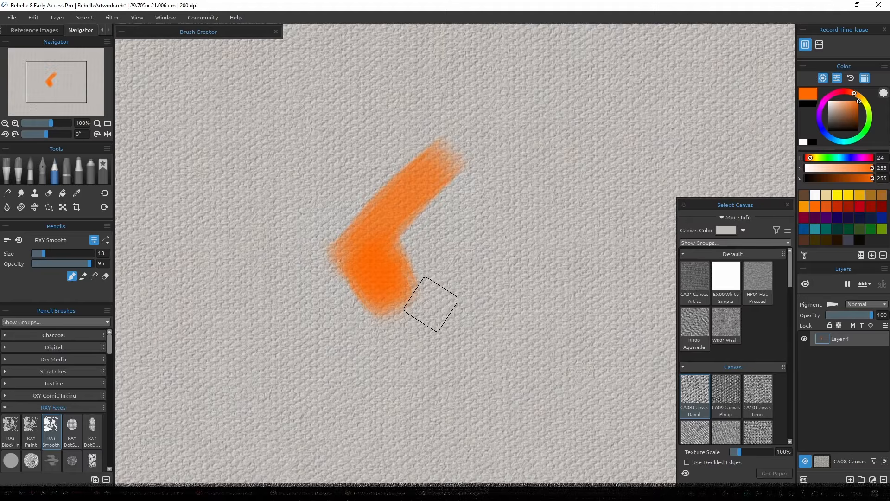
mouse_move(398, 255)
left_mouse_down()
mouse_move(405, 235)
mouse_move(416, 270)
mouse_move(448, 208)
mouse_move(455, 210)
mouse_move(396, 281)
mouse_move(444, 201)
left_mouse_up()
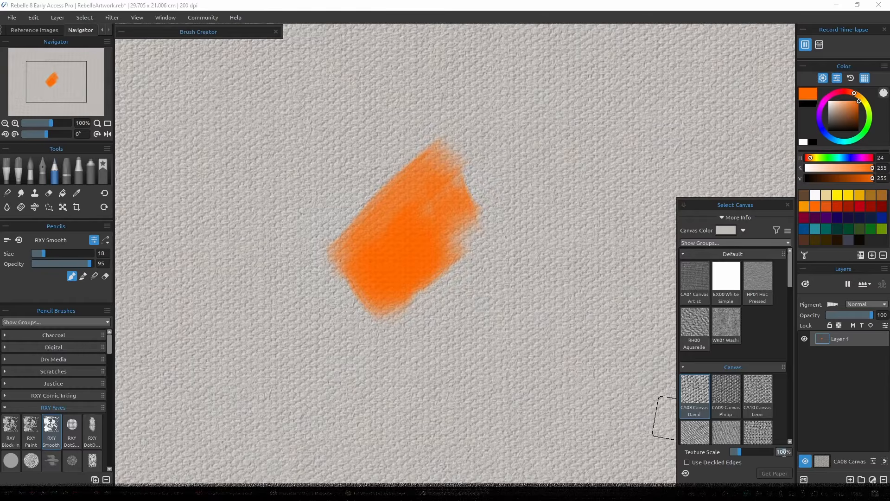
Set the canvas texture scale to 35% and view the artwork at print size.
type("35")
key("Return")
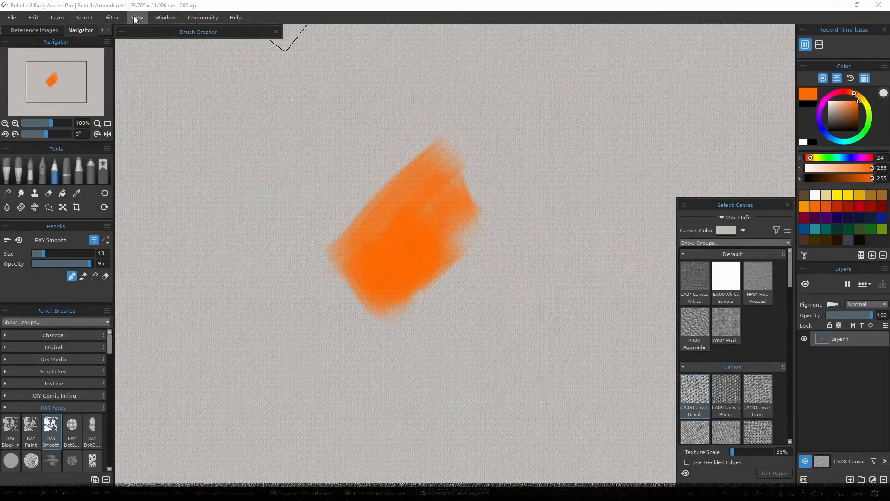
left_click(134, 19)
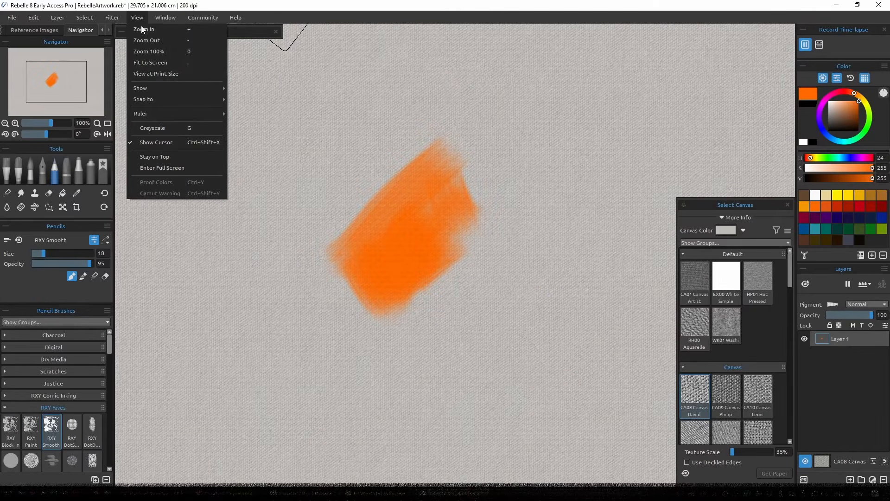
left_click(160, 73)
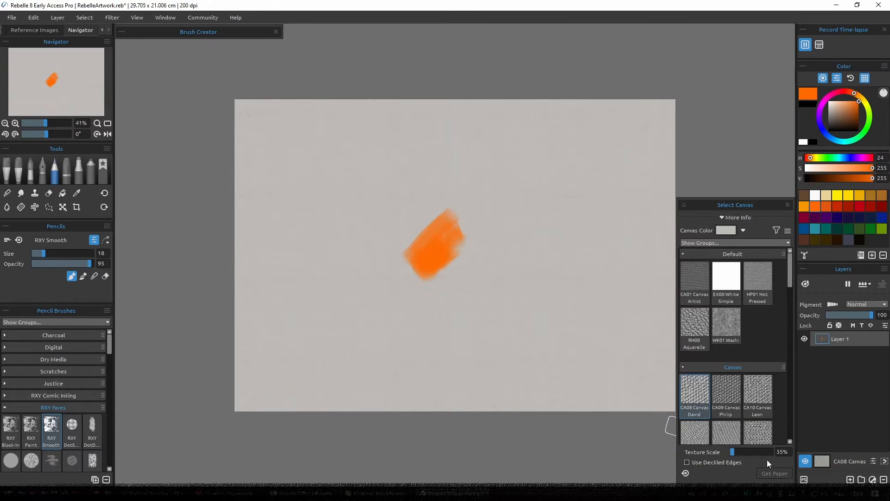
Try texture scales of 100% and 185% at print size, and settle on 85%.
left_click(783, 450)
type("100")
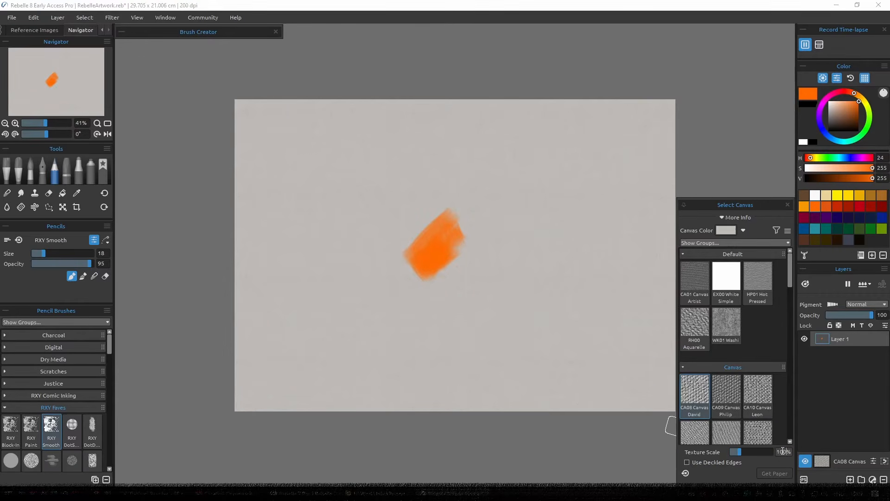
key("Return")
left_click(748, 452)
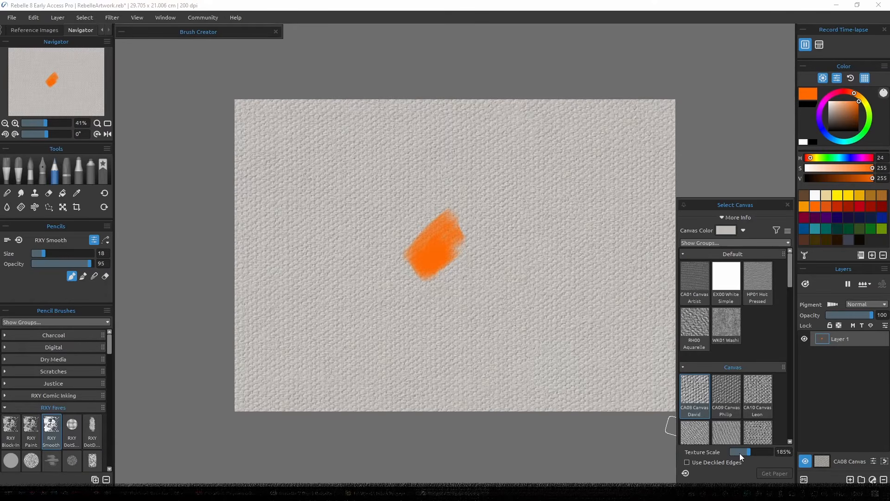
left_click(740, 453)
left_click(736, 452)
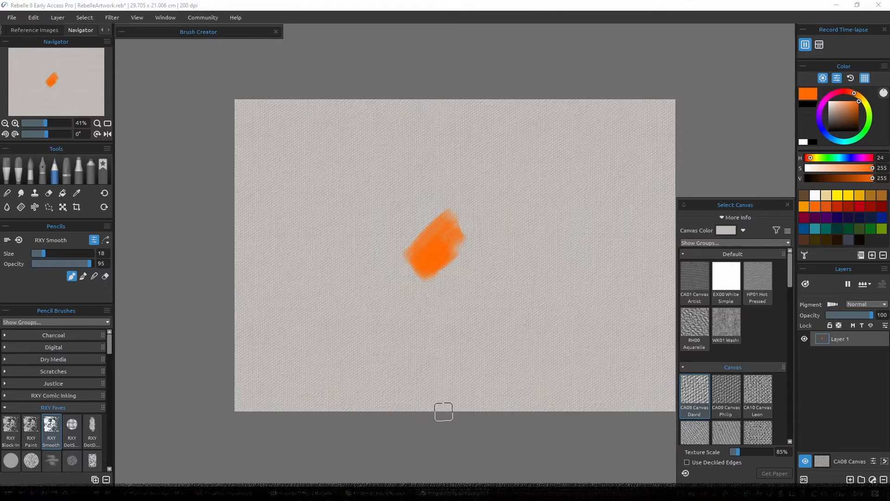
left_click(137, 17)
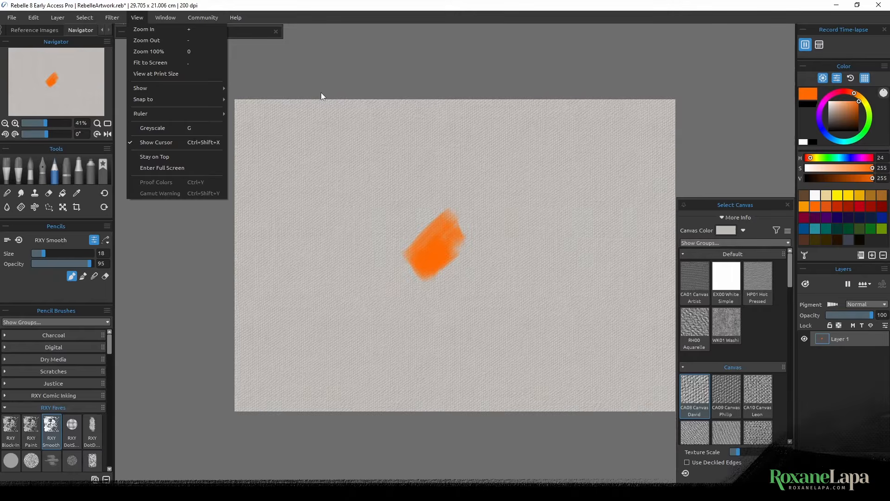
left_click(388, 17)
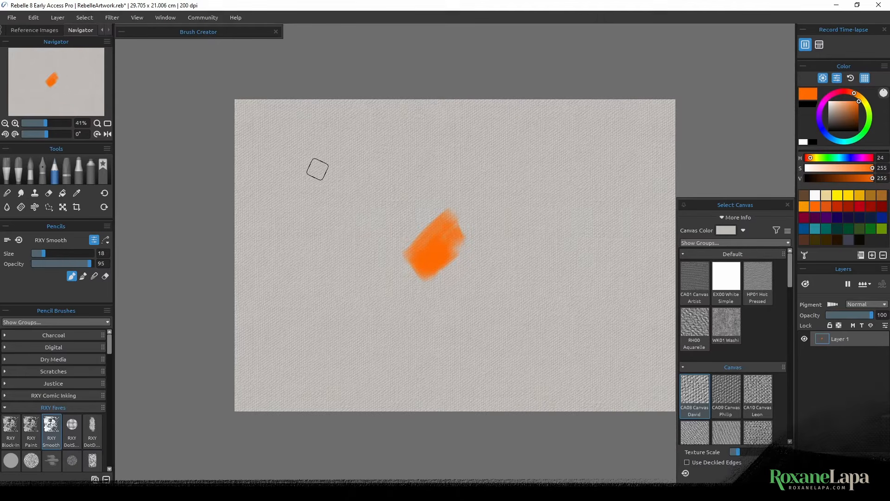
Start the display PPI calibration for the first display in the general preferences.
left_click(34, 19)
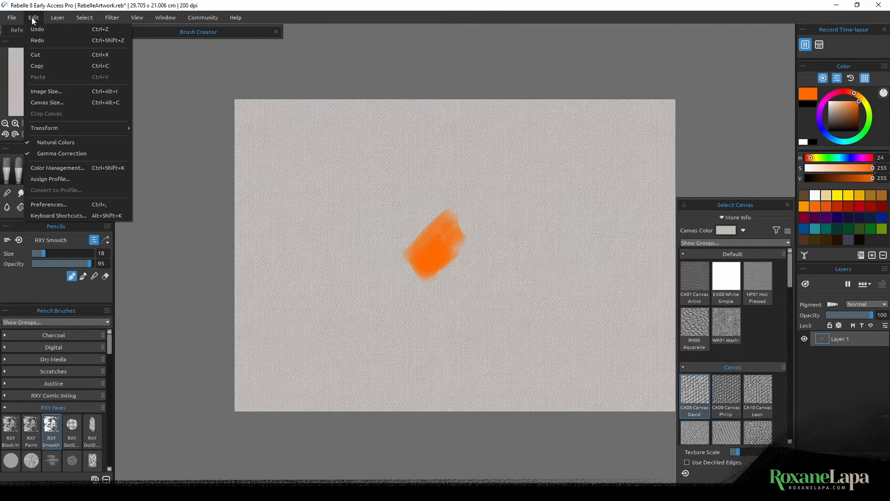
left_click(75, 204)
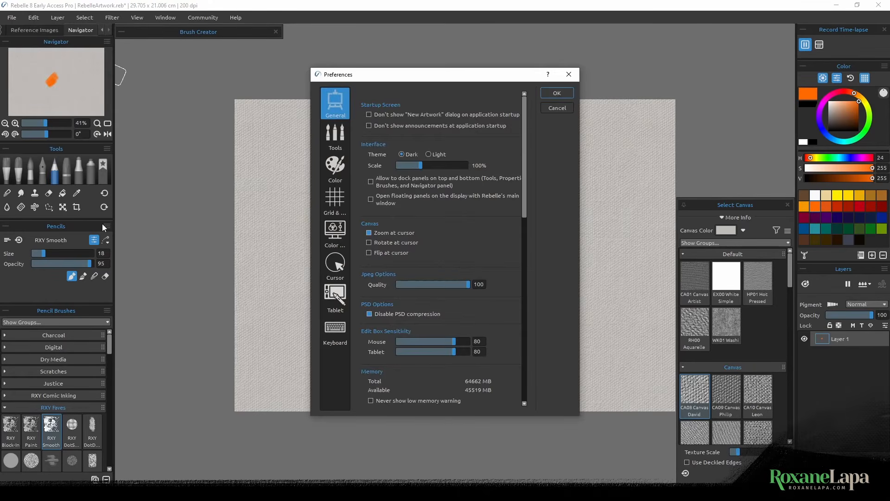
left_click_drag(527, 177, 539, 373)
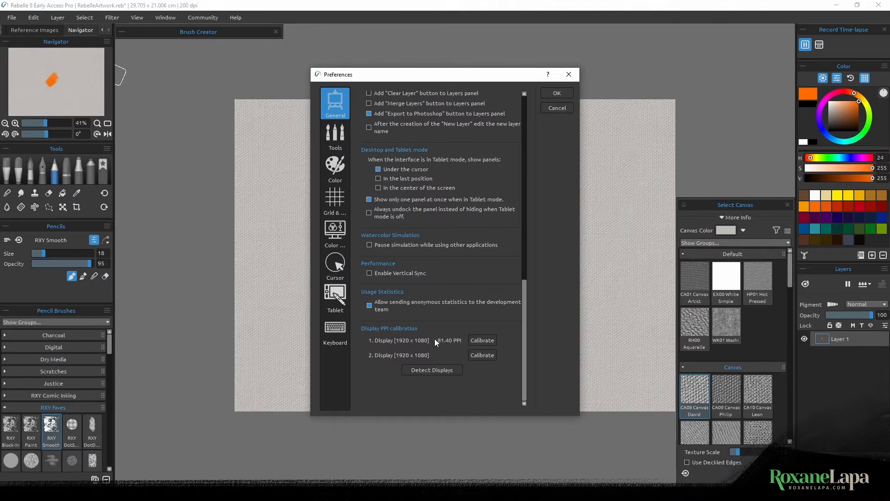
left_click(486, 340)
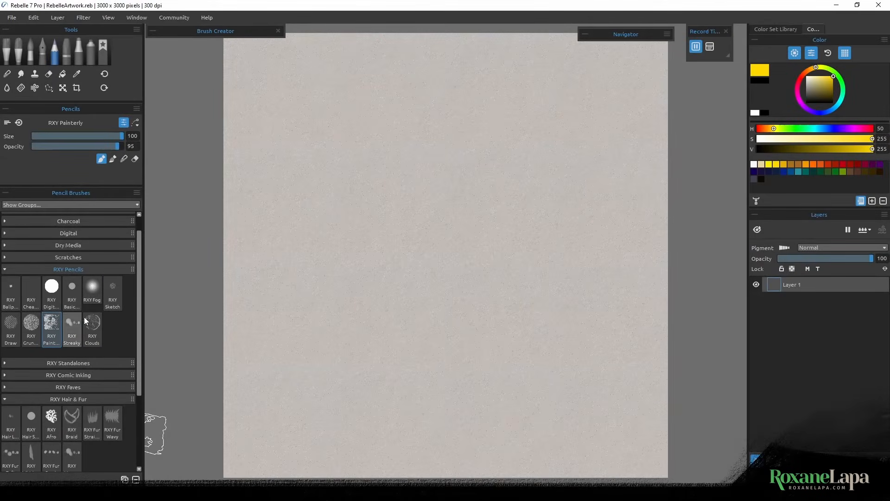
Switch to Rebelle 7 and expand the collapsed Brush Creator panel.
left_click(153, 31)
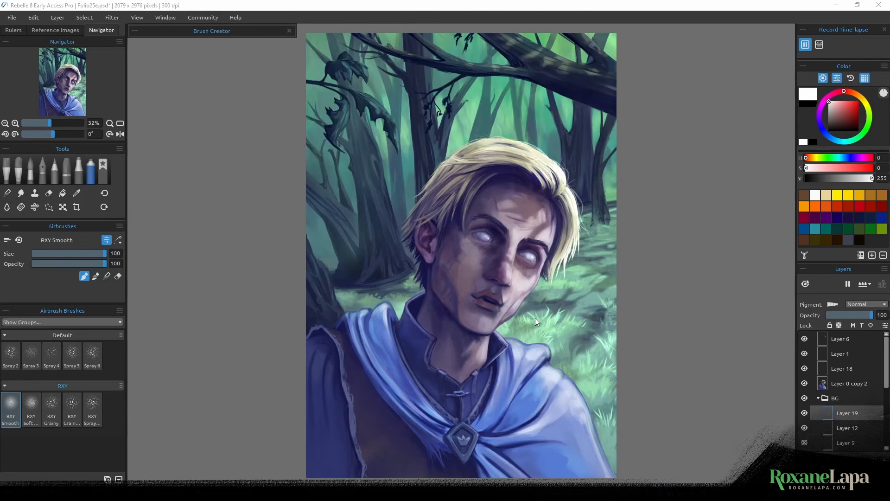
mouse_move(535, 318)
left_mouse_down()
mouse_move(545, 343)
mouse_move(599, 241)
mouse_move(534, 376)
mouse_move(563, 312)
mouse_move(581, 311)
mouse_move(575, 448)
mouse_move(555, 384)
mouse_move(546, 239)
mouse_move(561, 171)
mouse_move(552, 134)
mouse_move(528, 122)
mouse_move(471, 153)
mouse_move(395, 287)
mouse_move(361, 301)
mouse_move(328, 200)
mouse_move(353, 78)
mouse_move(392, 90)
mouse_move(503, 59)
mouse_move(571, 128)
mouse_move(465, 274)
mouse_move(322, 361)
left_mouse_up()
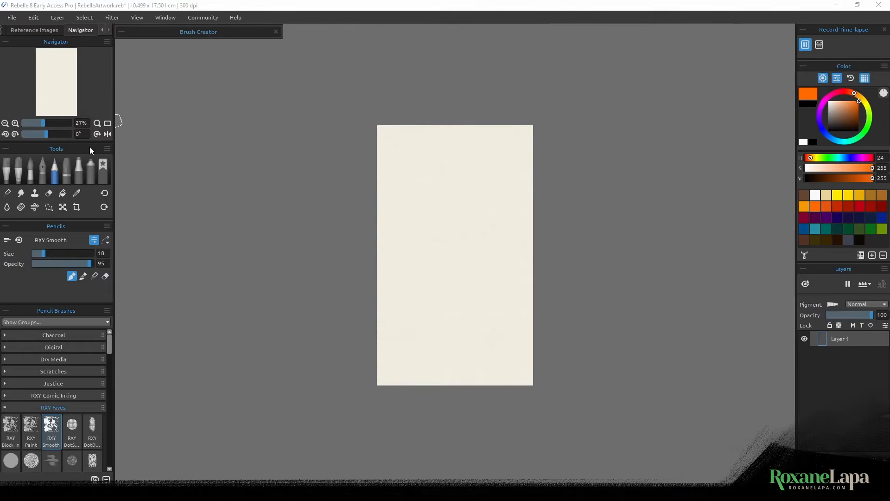
left_click(121, 34)
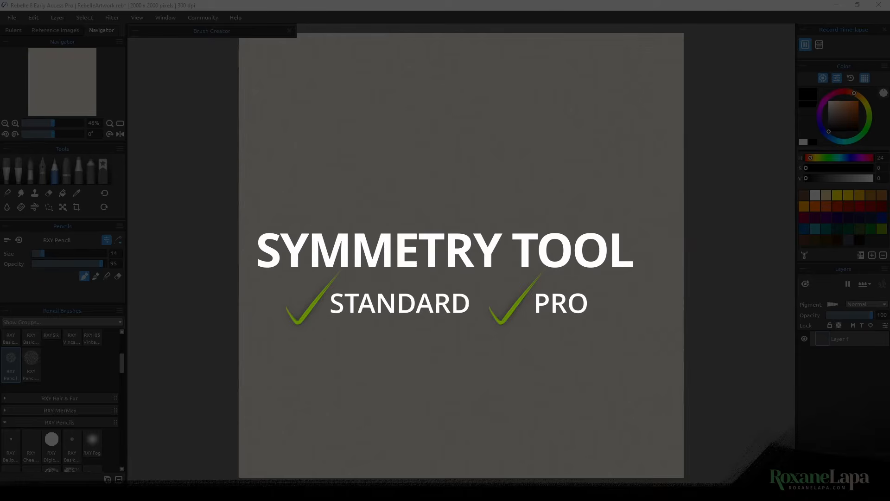
Show the rulers, turn on the Symmetry tool, and draw a mirrored closed outline across the canvas with the RXY Pencil.
left_click(13, 31)
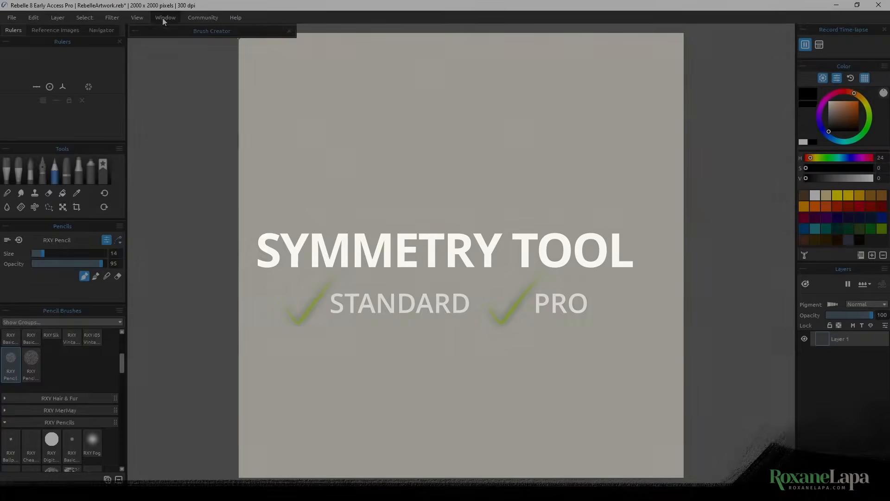
left_click(162, 17)
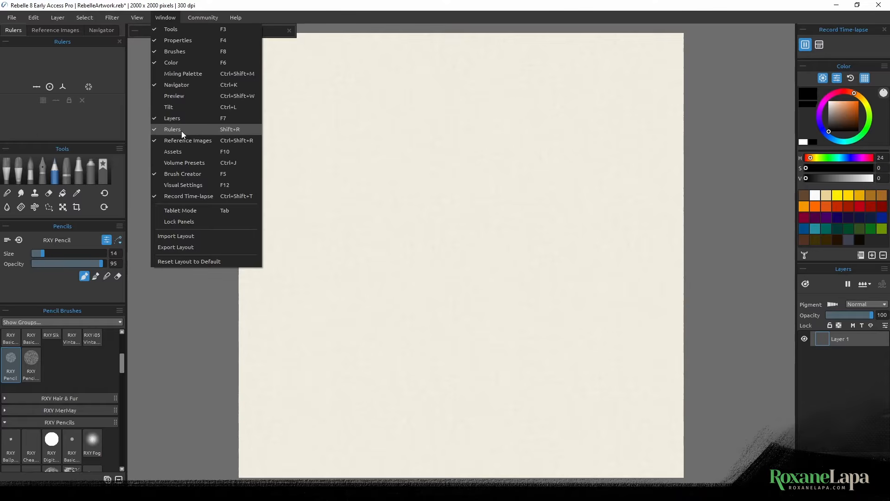
left_click(87, 52)
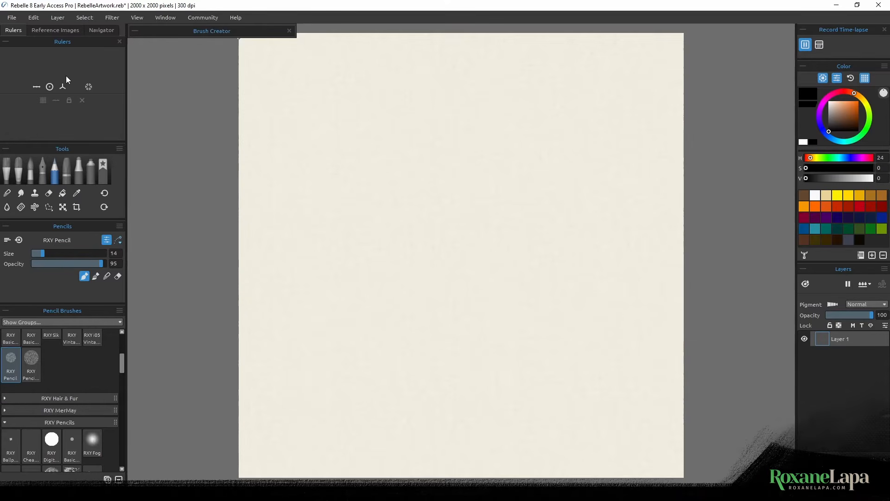
left_click(88, 87)
mouse_move(460, 160)
left_mouse_down()
mouse_move(452, 124)
mouse_move(423, 148)
mouse_move(369, 109)
mouse_move(323, 99)
mouse_move(317, 126)
mouse_move(284, 156)
mouse_move(329, 170)
mouse_move(307, 268)
mouse_move(411, 385)
mouse_move(405, 423)
mouse_move(465, 450)
left_mouse_up()
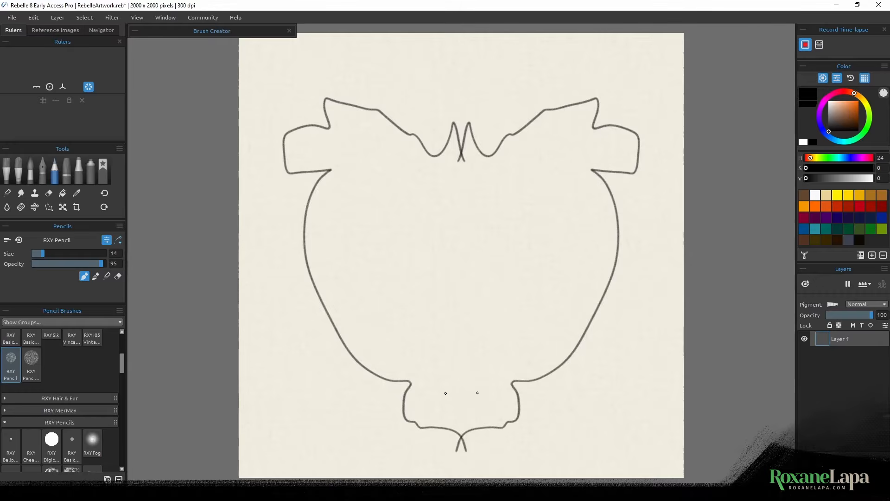
mouse_move(397, 227)
left_mouse_down()
mouse_move(399, 208)
mouse_move(406, 257)
mouse_move(429, 244)
mouse_move(407, 203)
left_mouse_up()
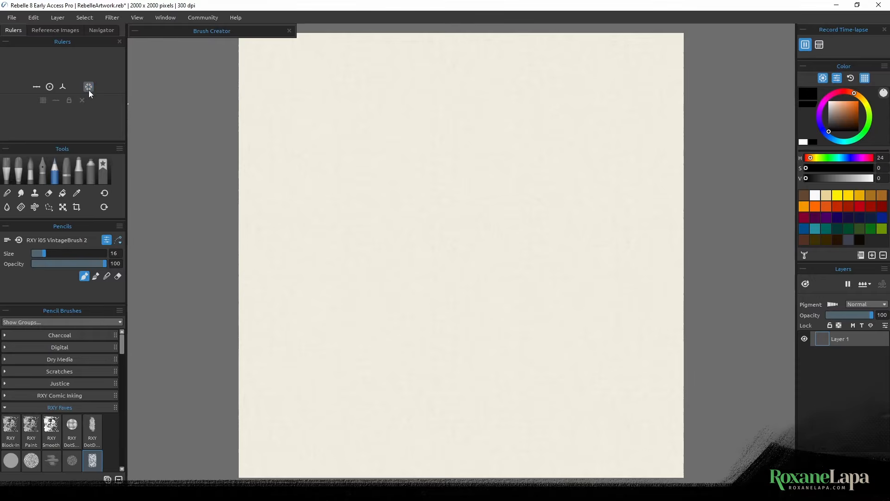
Place a line ruler with parallel lines and draw three horizontal strokes crossed by two perpendicular strokes.
left_click(88, 87)
left_click(36, 87)
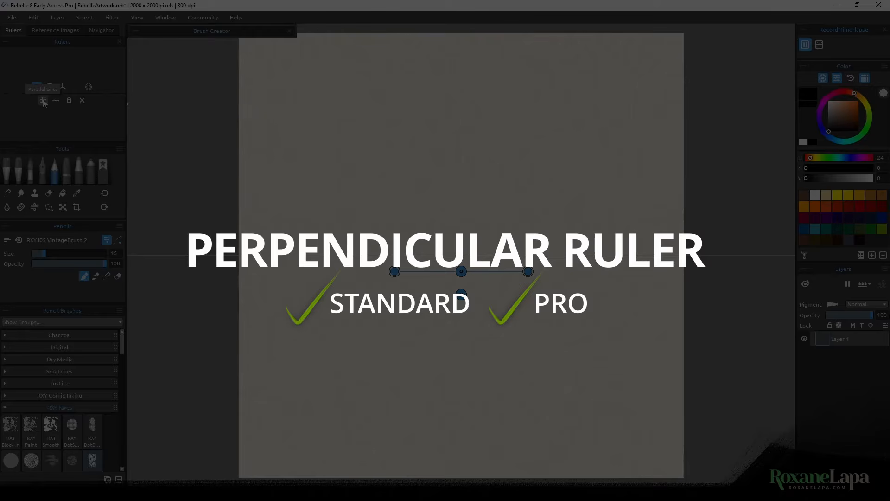
left_click(43, 100)
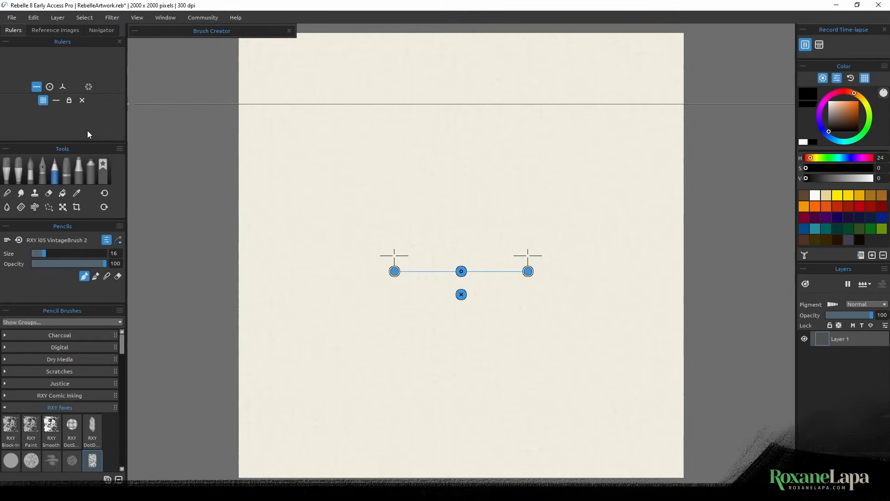
left_click_drag(356, 157, 517, 157)
left_click_drag(379, 178, 544, 178)
left_click_drag(357, 215, 518, 214)
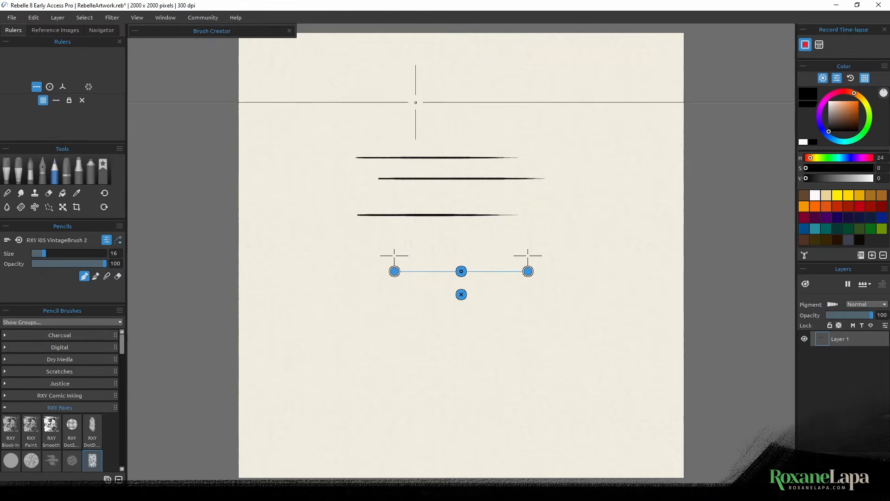
left_click_drag(416, 91, 417, 310)
left_click_drag(451, 92, 451, 291)
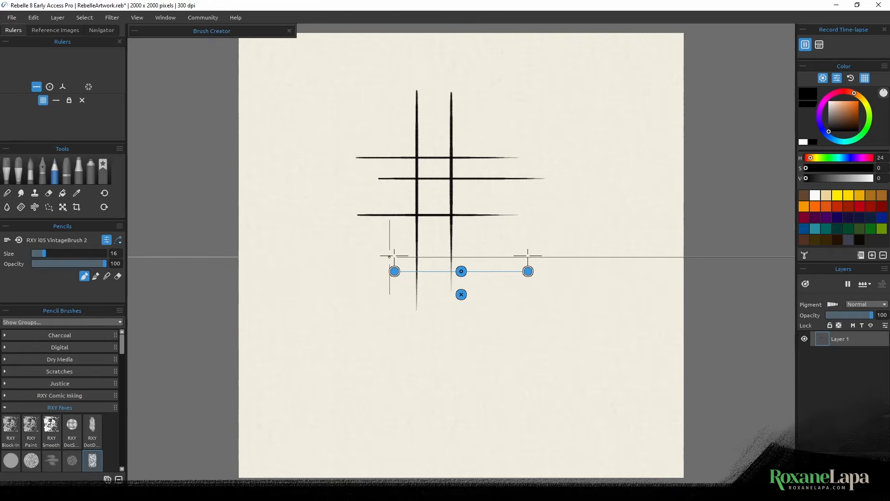
Tilt the line ruler by raising its left end and draw a crosshatch of strokes parallel and perpendicular to it.
left_click_drag(394, 272, 391, 225)
left_click_drag(520, 161, 451, 366)
left_click_drag(560, 165, 485, 384)
left_click_drag(359, 252, 568, 321)
left_click_drag(392, 301, 551, 356)
left_click_drag(372, 331, 491, 371)
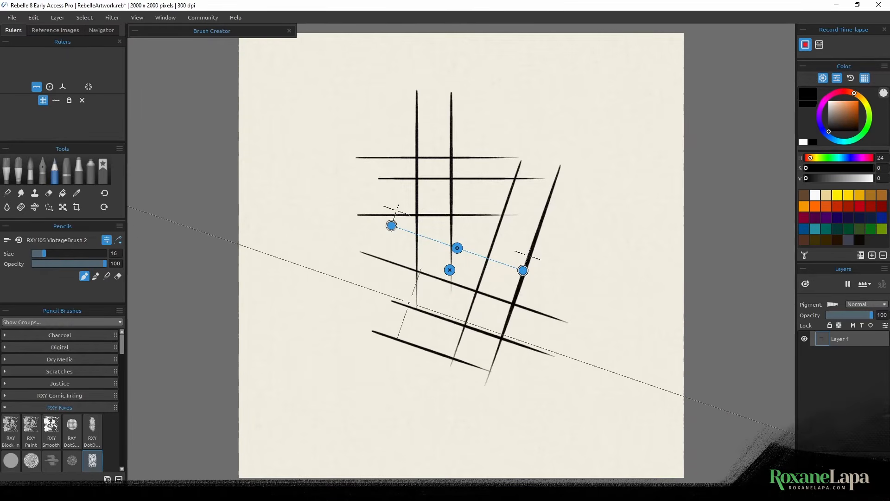
left_click_drag(456, 266, 412, 393)
left_click_drag(442, 254, 390, 409)
left_click_drag(425, 253, 378, 388)
mouse_move(341, 313)
left_mouse_down()
mouse_move(485, 361)
mouse_move(527, 362)
left_mouse_up()
left_click_drag(348, 287, 524, 347)
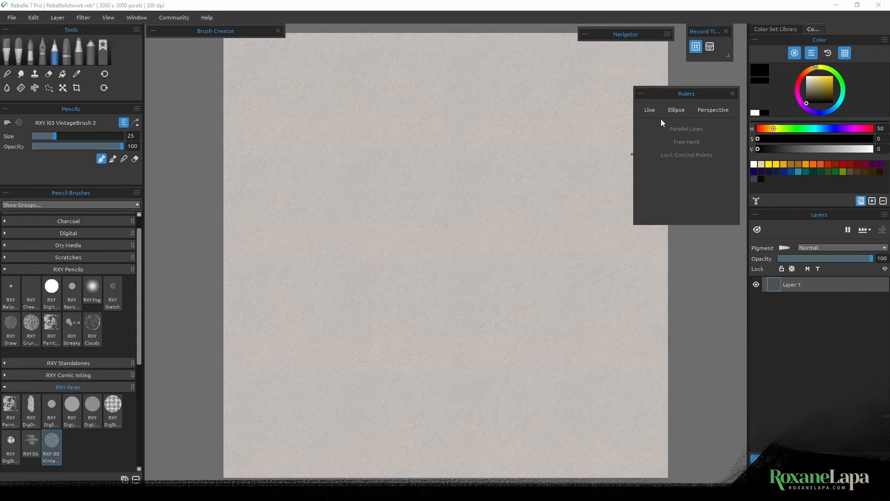
Switch to Rebelle 7, place a line ruler with Parallel Lines, and draw four horizontal strokes above it.
left_click(649, 109)
left_click(688, 128)
mouse_move(343, 160)
left_mouse_down()
mouse_move(460, 161)
mouse_move(513, 176)
left_mouse_up()
left_click_drag(381, 185, 555, 185)
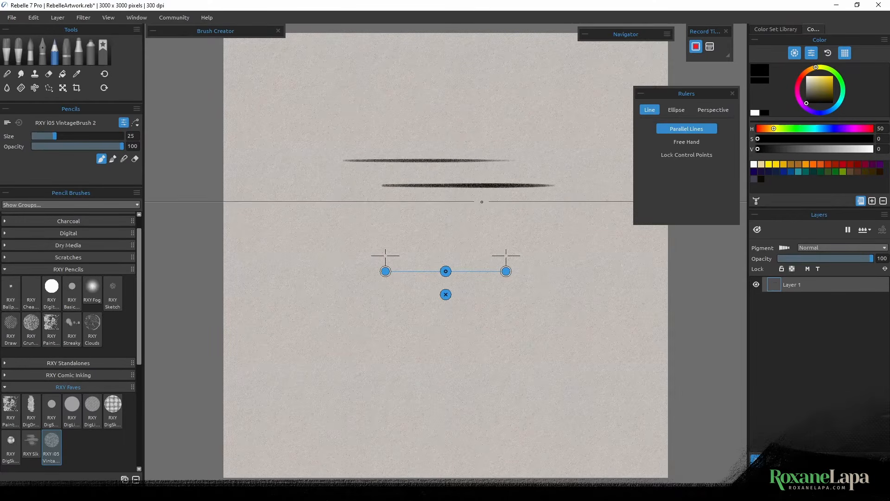
left_click_drag(329, 224, 556, 224)
left_click_drag(356, 236, 443, 237)
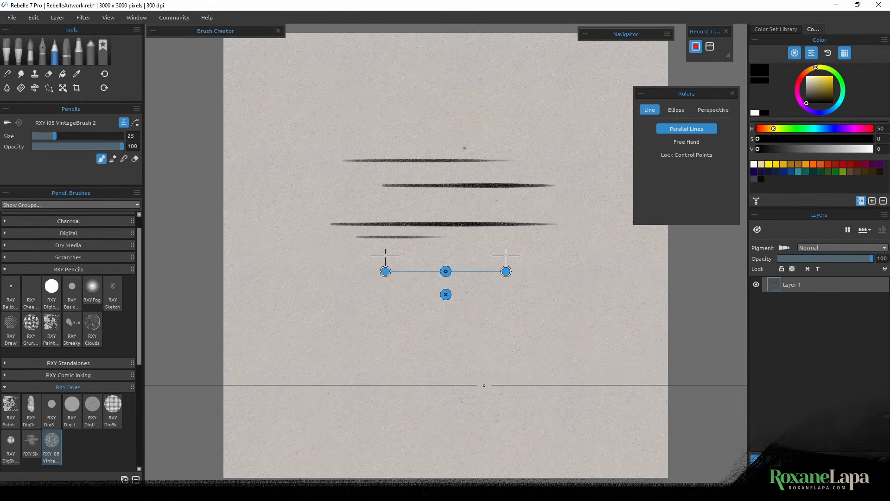
Rotate the line ruler to vertical and draw three strokes along it across the horizontal ones.
left_click_drag(385, 271, 490, 108)
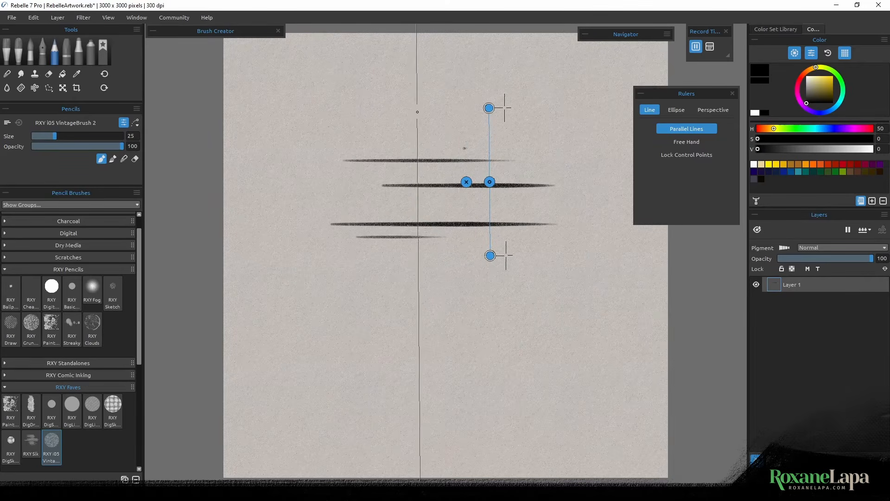
left_click_drag(418, 112, 418, 311)
mouse_move(406, 119)
left_mouse_down()
mouse_move(395, 204)
mouse_move(406, 320)
left_mouse_up()
mouse_move(378, 145)
left_mouse_down()
mouse_move(379, 333)
mouse_move(359, 306)
left_mouse_up()
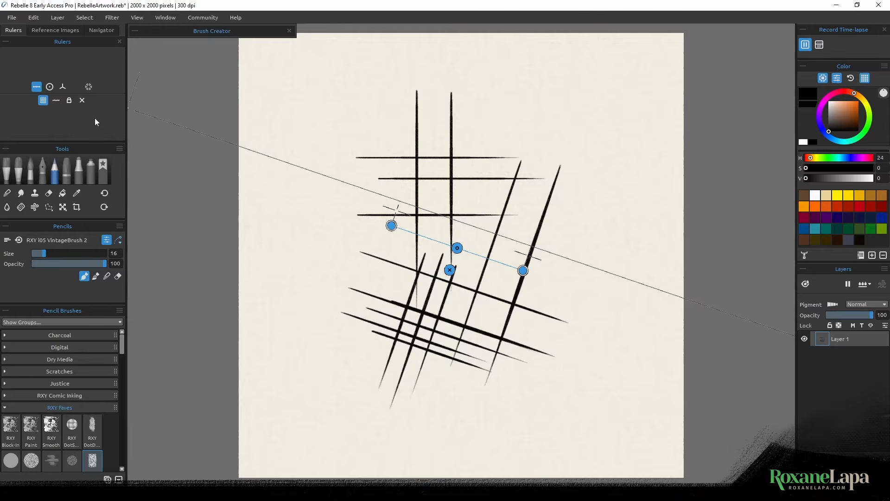
left_click_drag(36, 43, 194, 61)
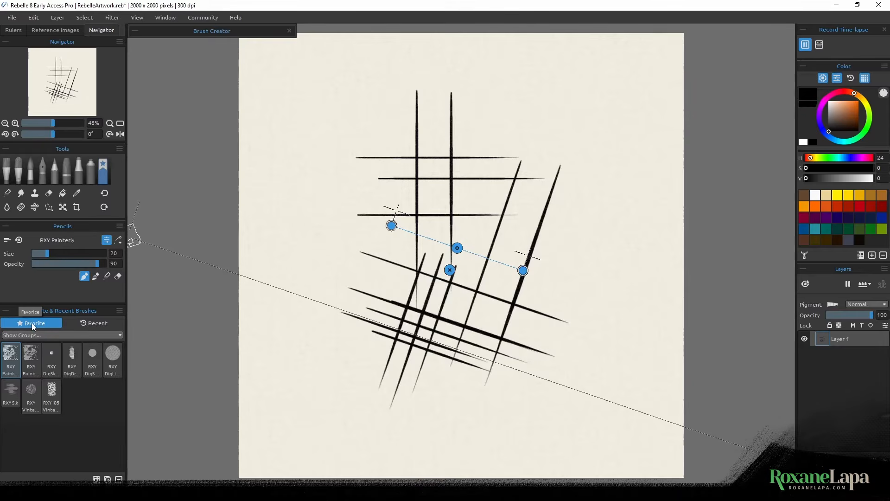
Show the recently used brushes and clear the recent brushes list.
left_click(106, 324)
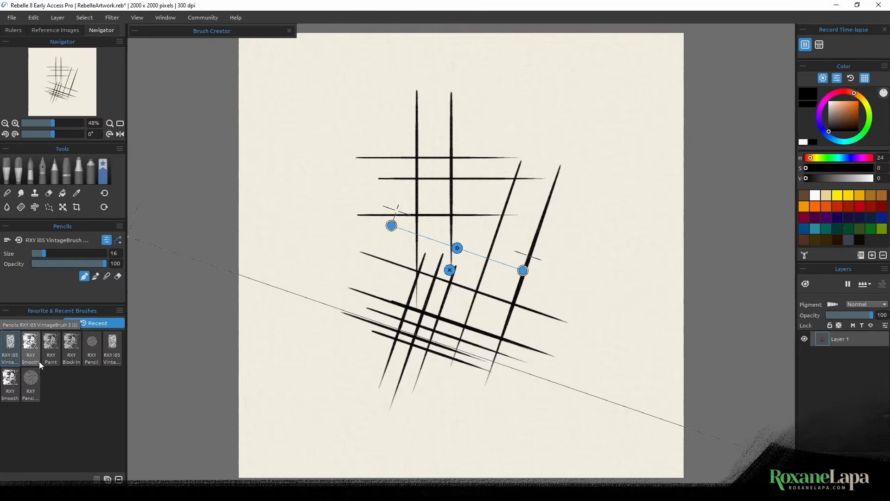
left_click(119, 311)
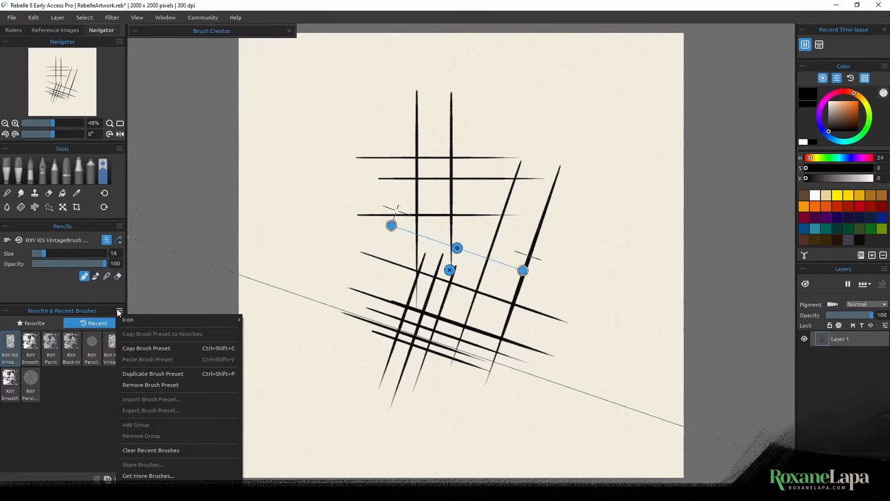
left_click(151, 451)
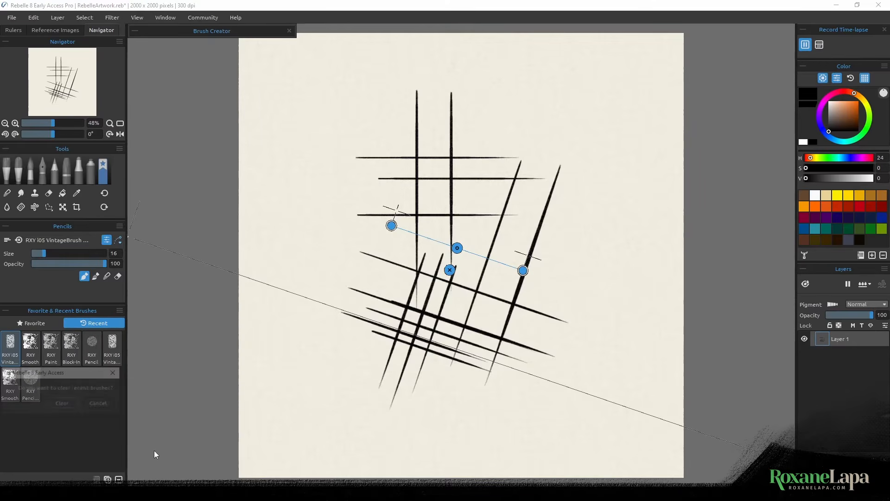
left_click(62, 402)
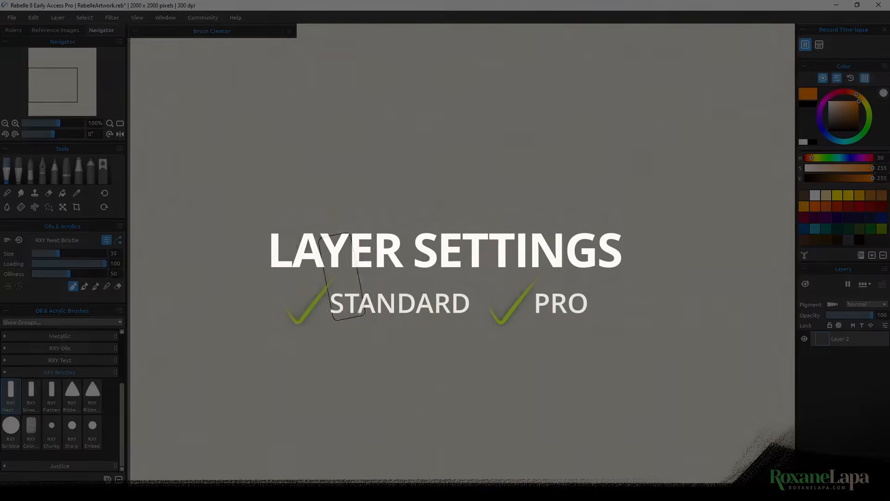
Paint an orange patch with RXY Neat Bristle and an overlapping red patch, hue 9, on a new layer above it.
mouse_move(338, 275)
left_mouse_down()
mouse_move(345, 241)
mouse_move(394, 203)
mouse_move(294, 343)
mouse_move(447, 225)
mouse_move(283, 400)
left_mouse_up()
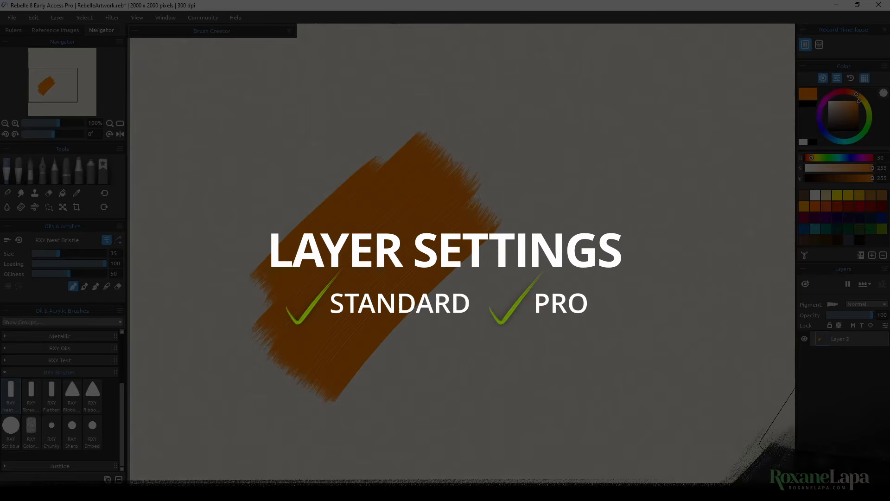
left_click(805, 461)
left_click(848, 91)
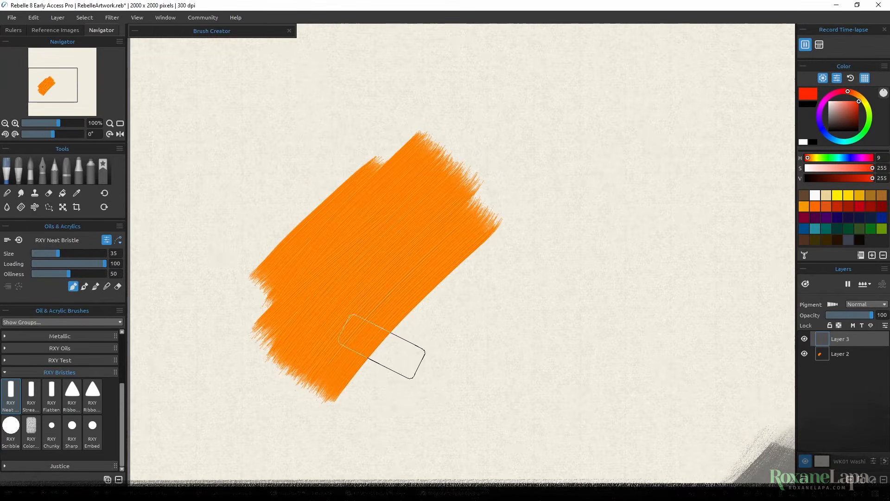
mouse_move(381, 345)
left_mouse_down()
mouse_move(445, 341)
mouse_move(528, 306)
mouse_move(463, 399)
left_mouse_up()
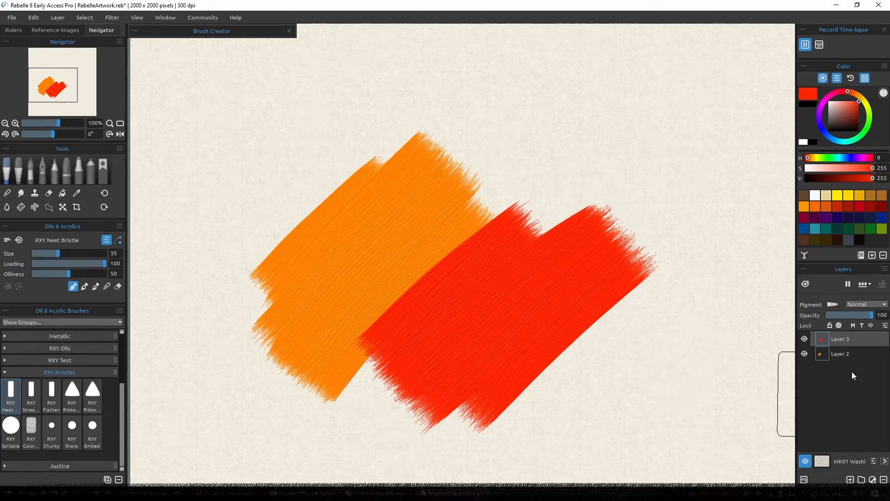
Open the layer settings for Layer 3, try out its Impasto Depth, and turn on reflectivity for the layer.
left_click(885, 326)
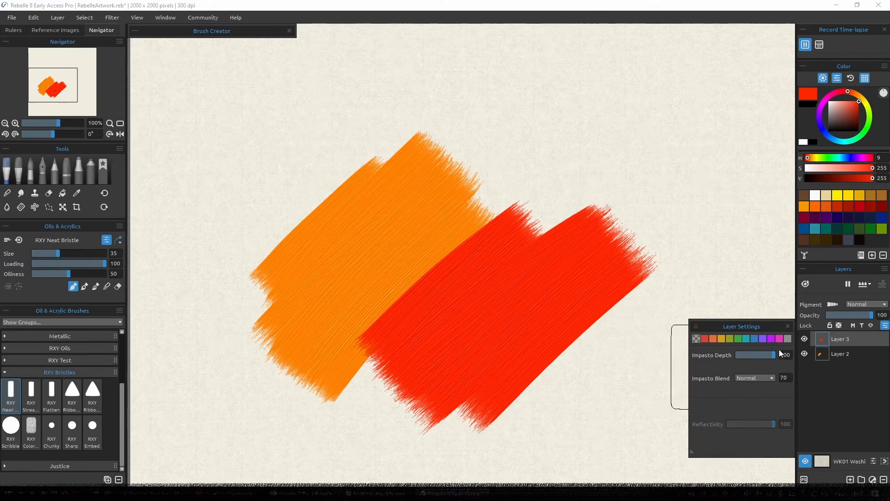
mouse_move(774, 354)
left_mouse_down()
mouse_move(691, 357)
mouse_move(798, 356)
left_mouse_up()
left_click(871, 325)
Turn on reflectivity for Layer 2 and try lowering its Reflectivity amount.
left_click(855, 354)
left_click(870, 325)
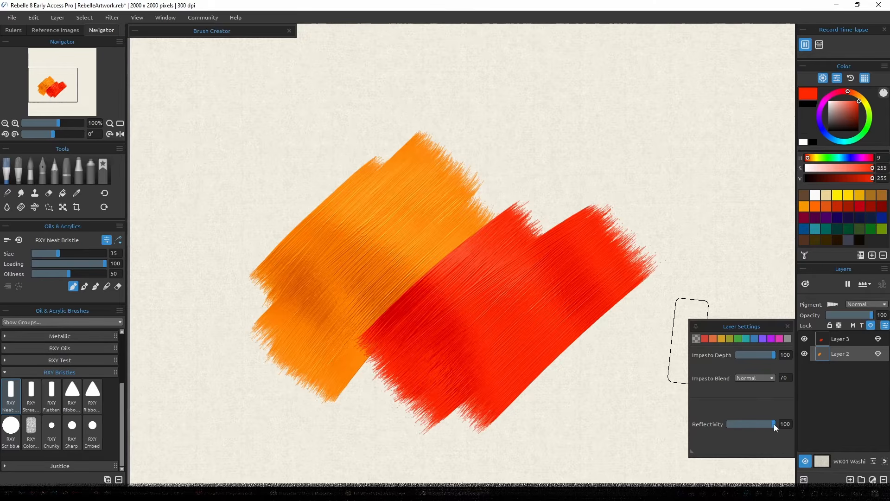
left_click_drag(774, 423, 679, 424)
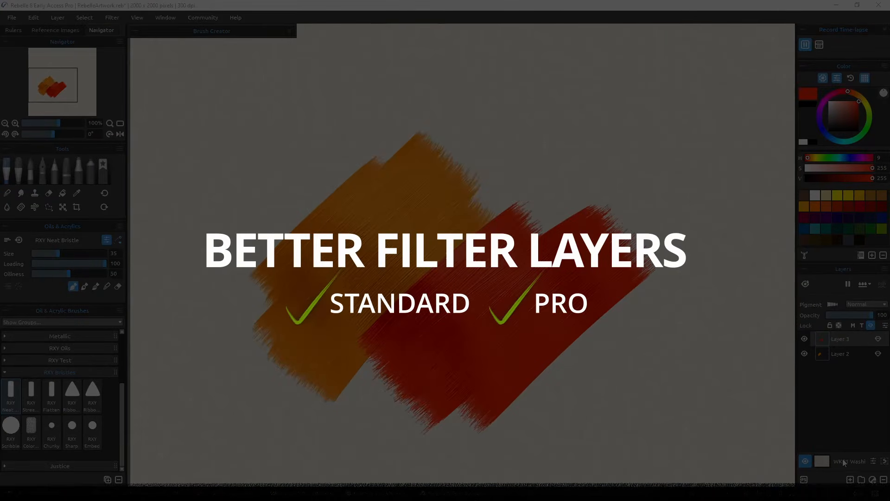
Add a Desaturate filter layer above Layer 3 and make it a clipping mask so it affects only the red patch.
left_click(872, 479)
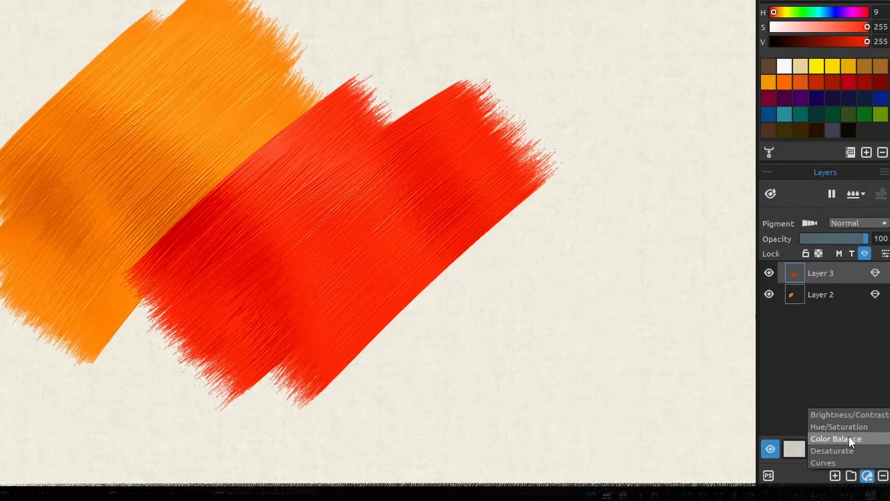
left_click(858, 461)
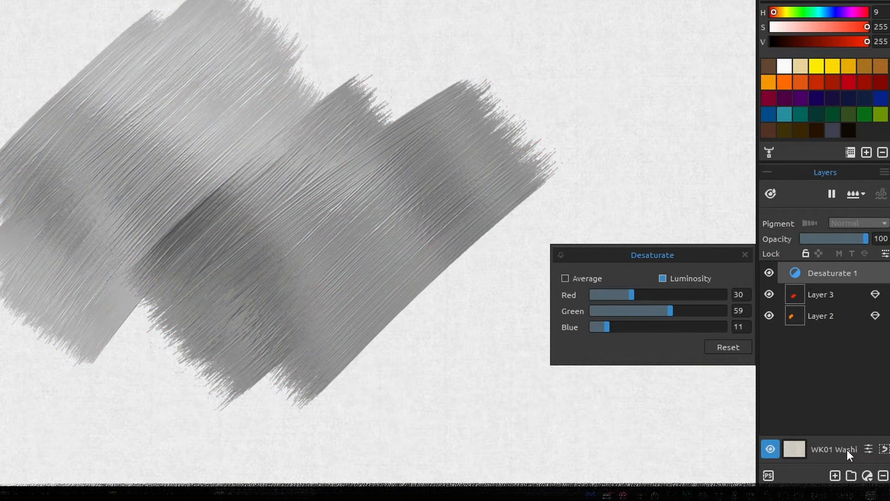
right_click(843, 272)
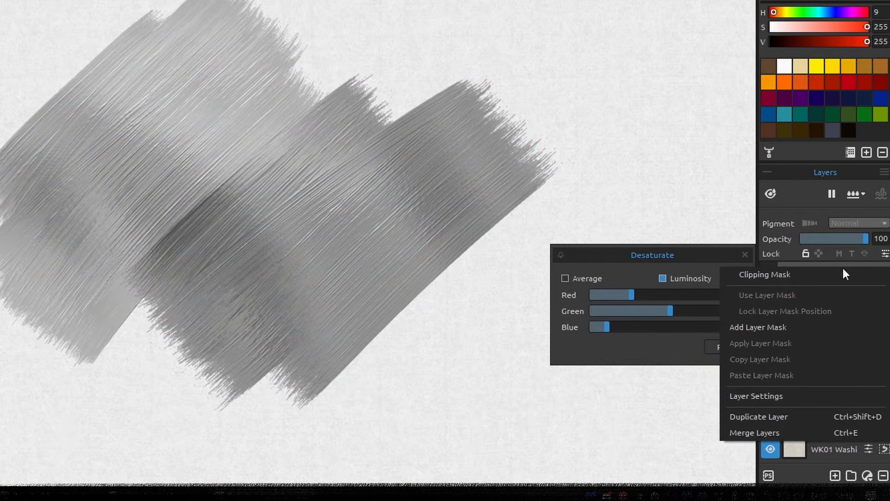
left_click(844, 274)
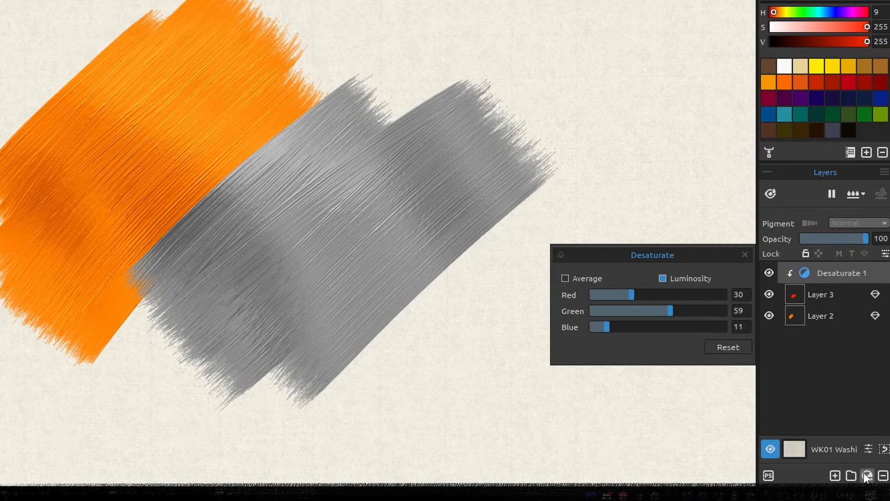
left_click(866, 475)
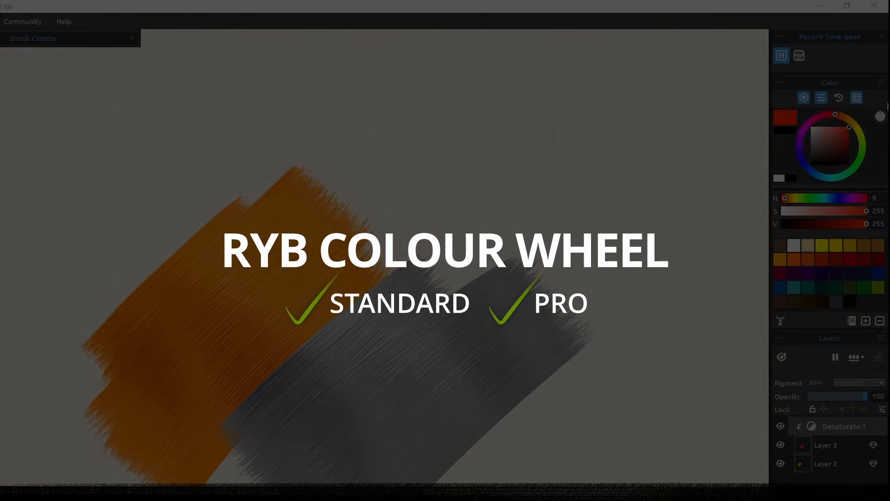
Switch the color wheel to the RYB color model.
left_click(881, 82)
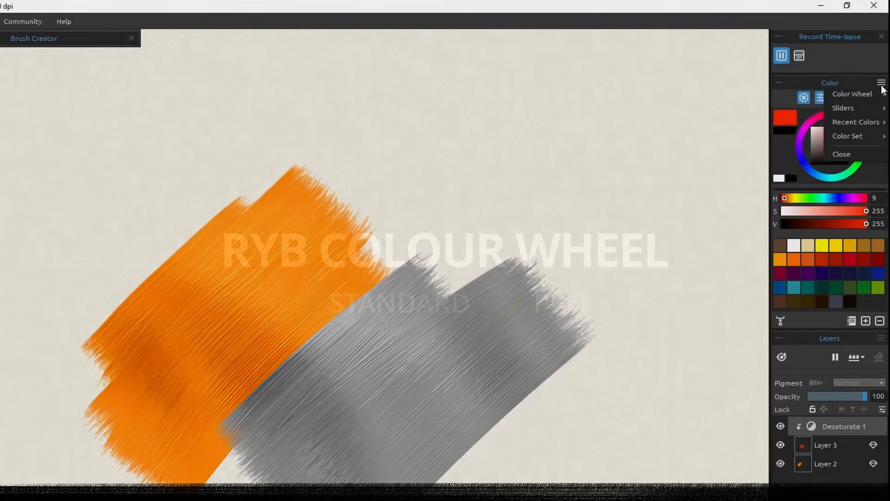
mouse_move(852, 98)
left_click(777, 205)
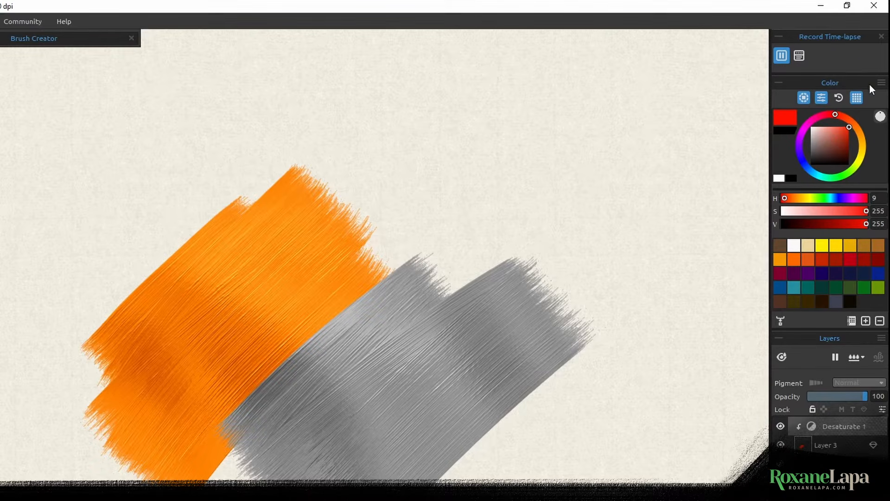
Switch the color wheel back from the RYB model and set its color harmony to triadic.
left_click(881, 82)
mouse_move(816, 91)
left_click(802, 196)
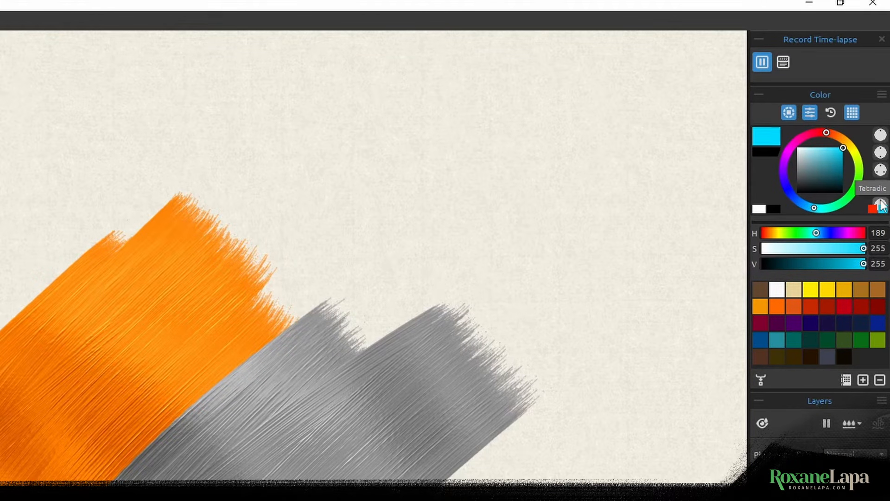
left_click(881, 171)
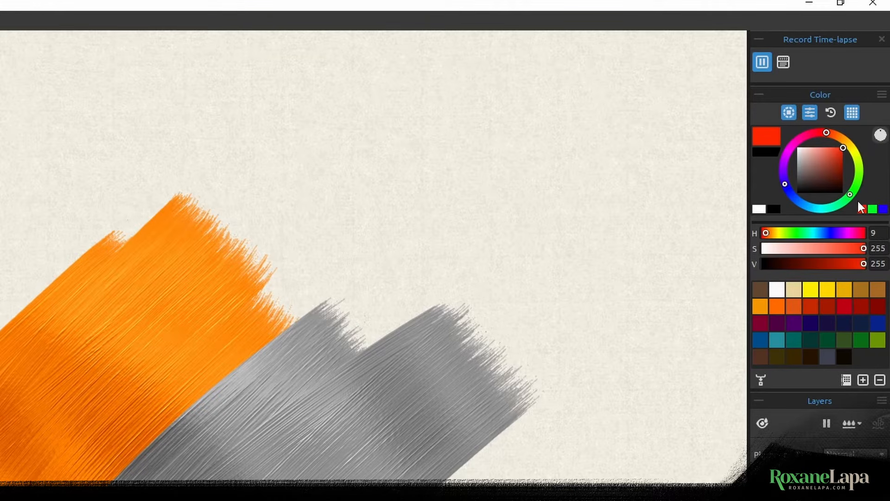
Shift the triad's base hue slightly around red and pick its blue, green and red colors in turn.
left_click_drag(828, 135, 826, 134)
left_click_drag(826, 133, 828, 135)
left_click(784, 184)
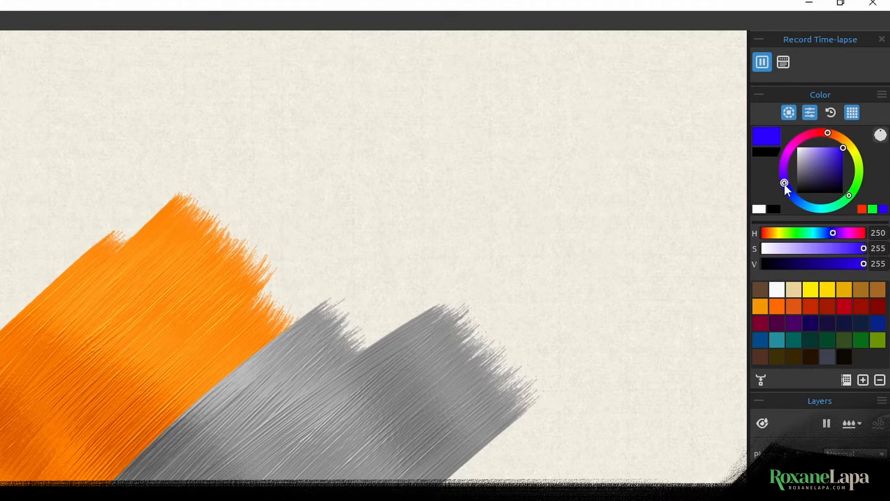
left_click(850, 195)
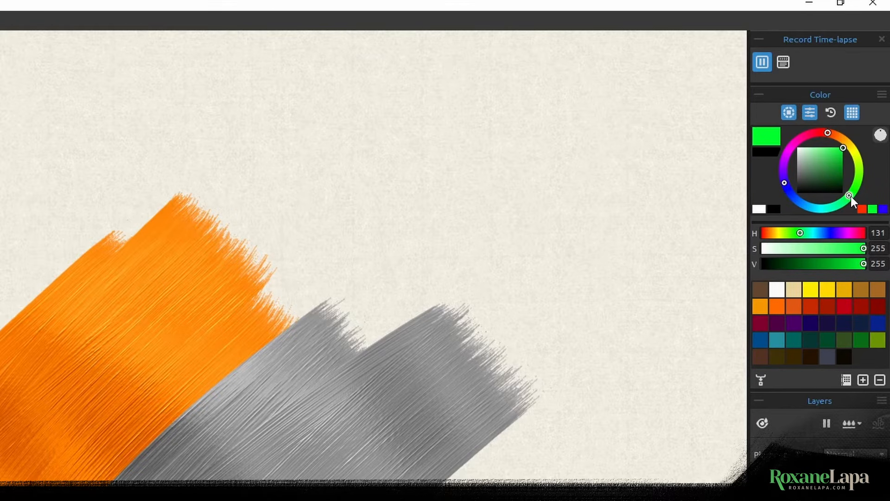
left_click(828, 133)
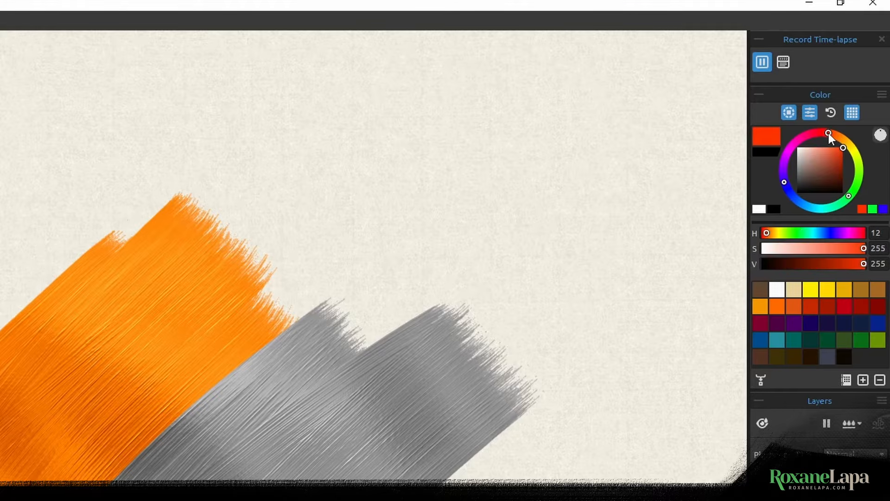
left_click(872, 209)
left_click(883, 209)
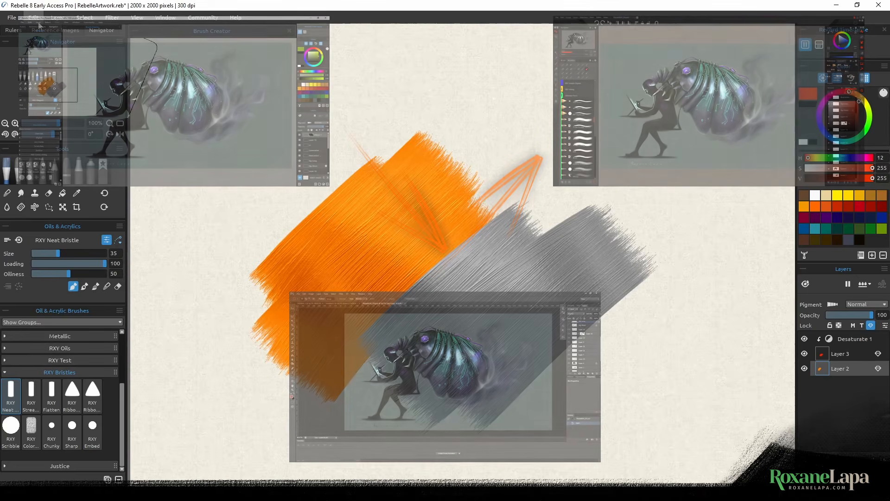
Open the program's Preferences.
left_click(38, 21)
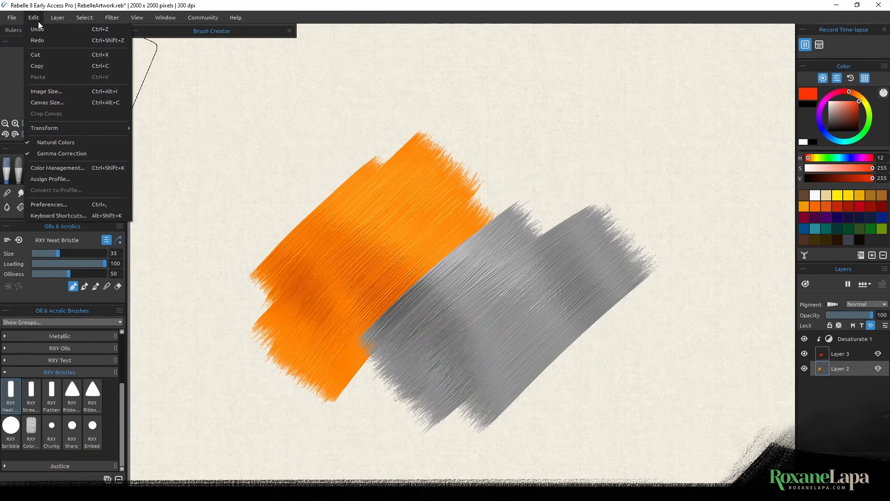
left_click(68, 205)
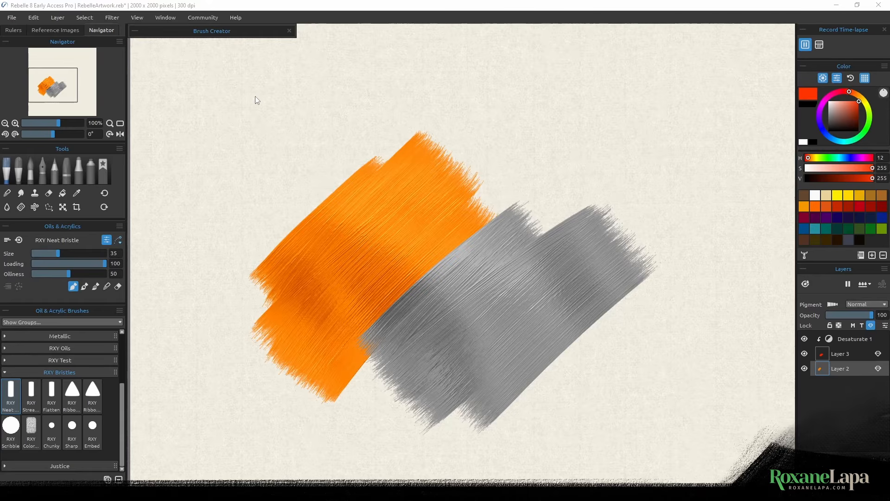
Start a NanoPixel export of the artwork as a JPEG at quality 100 and try enlarging the export size.
left_click(11, 17)
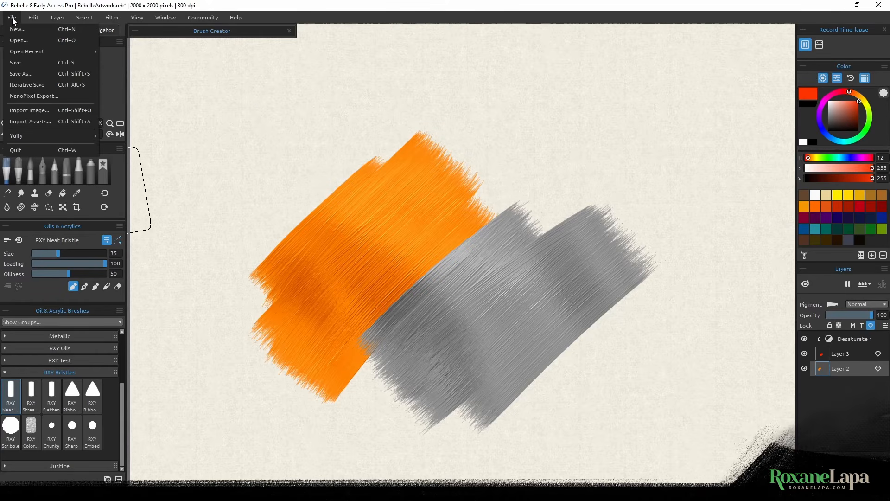
left_click(56, 96)
left_click(365, 245)
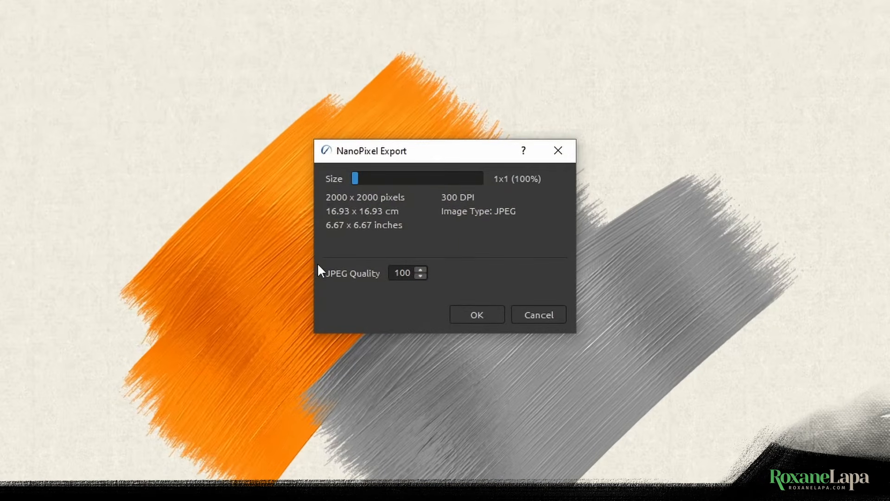
left_click_drag(380, 182, 559, 188)
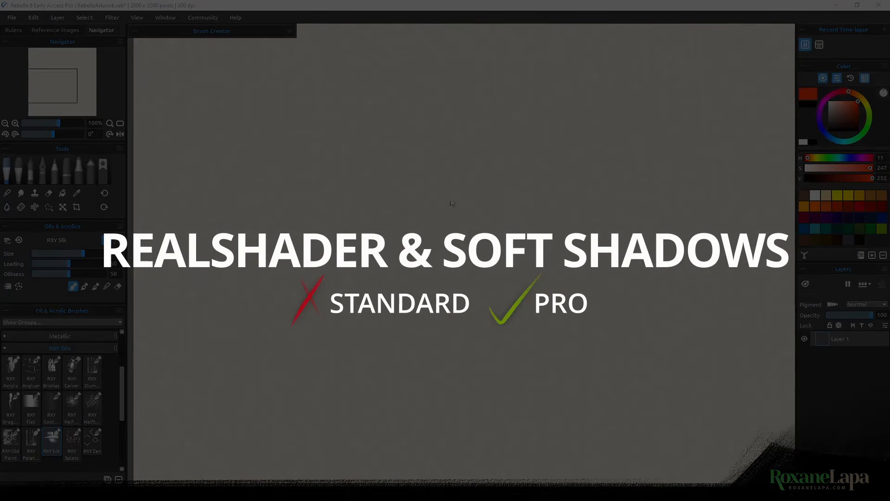
Cover the blank canvas with thick, crossing red strokes using the RXY Silk oil brush at size 70.
mouse_move(499, 117)
left_mouse_down()
mouse_move(543, 84)
mouse_move(541, 198)
mouse_move(563, 243)
mouse_move(498, 371)
mouse_move(381, 149)
mouse_move(536, 163)
mouse_move(626, 187)
mouse_move(209, 367)
mouse_move(502, 148)
mouse_move(705, 244)
mouse_move(330, 376)
mouse_move(496, 357)
mouse_move(702, 269)
mouse_move(540, 272)
mouse_move(706, 239)
mouse_move(258, 149)
mouse_move(705, 50)
mouse_move(447, 139)
mouse_move(306, 171)
mouse_move(204, 69)
left_mouse_up()
left_click_drag(204, 69, 254, 173)
left_click_drag(248, 366, 500, 125)
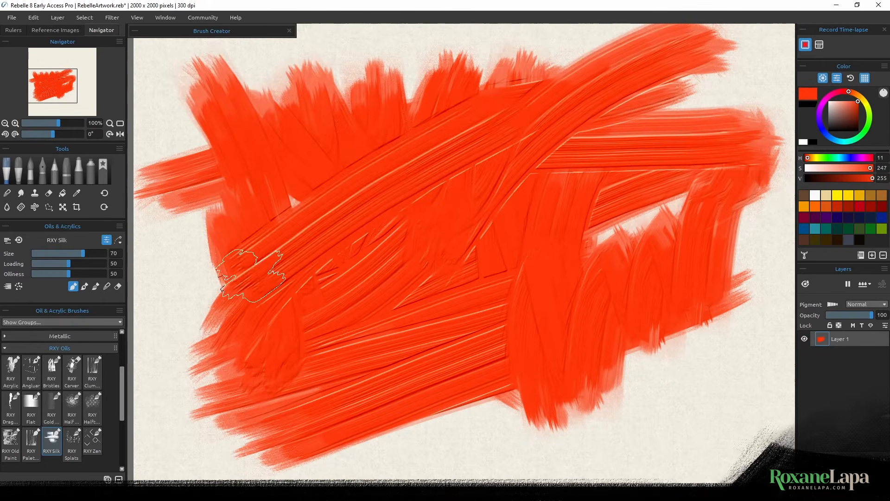
left_click_drag(232, 274, 496, 74)
left_click_drag(222, 241, 557, 51)
mouse_move(222, 143)
left_mouse_down()
mouse_move(597, 185)
mouse_move(691, 130)
left_mouse_up()
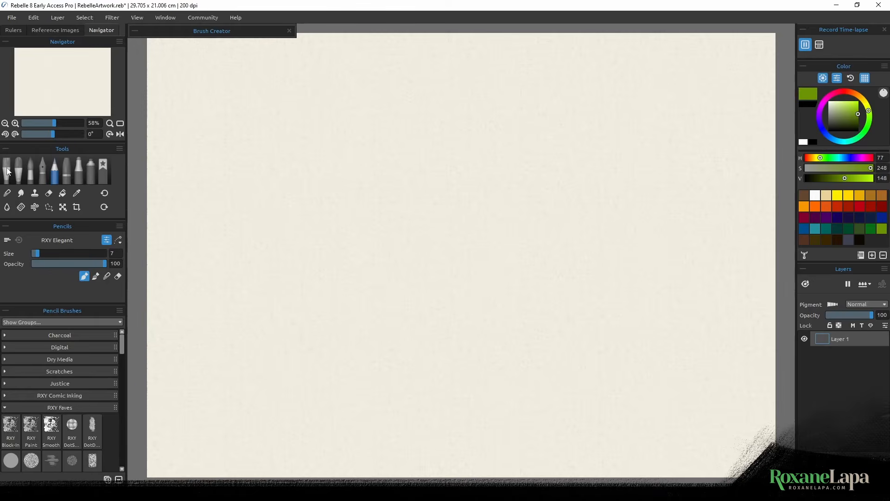
Choose the Bristle Flat oil brush and paint several green strokes on the blank canvas.
left_click(7, 169)
left_click(6, 336)
left_click(11, 357)
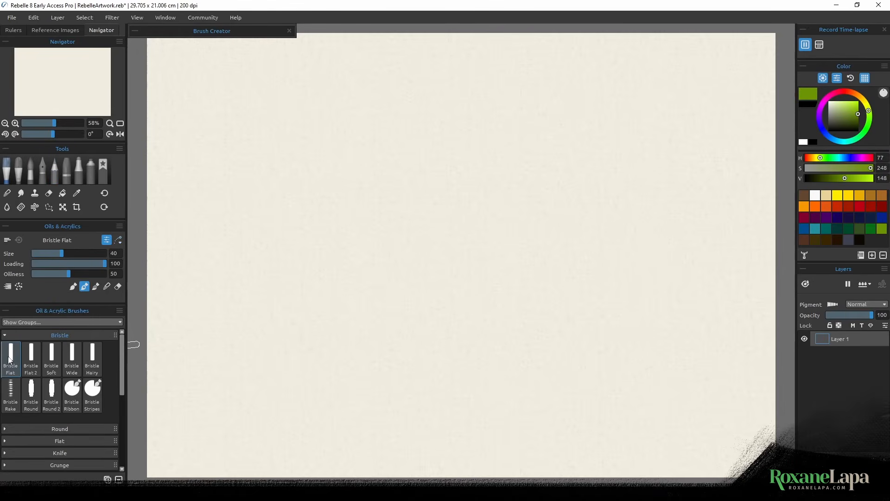
left_click_drag(265, 297, 438, 196)
left_click_drag(399, 222, 280, 352)
left_click_drag(416, 235, 338, 359)
left_click_drag(391, 287, 362, 371)
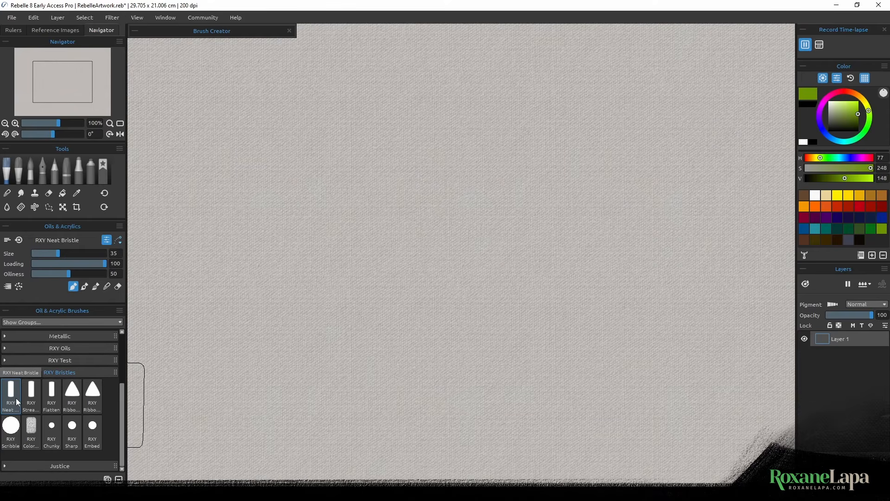
Paint a diagonal green patch on the grey canvas with the RXY Neat Bristle brush at size 35.
left_click_drag(269, 306, 408, 169)
mouse_move(452, 132)
left_mouse_down()
mouse_move(278, 315)
mouse_move(494, 128)
left_mouse_up()
mouse_move(329, 343)
left_mouse_down()
mouse_move(496, 176)
mouse_move(325, 353)
left_mouse_up()
Turn on the brush's paint-and-mix mode and blend yellow strokes, ending with hue 58, into the green patch's lower-left side.
left_click(84, 286)
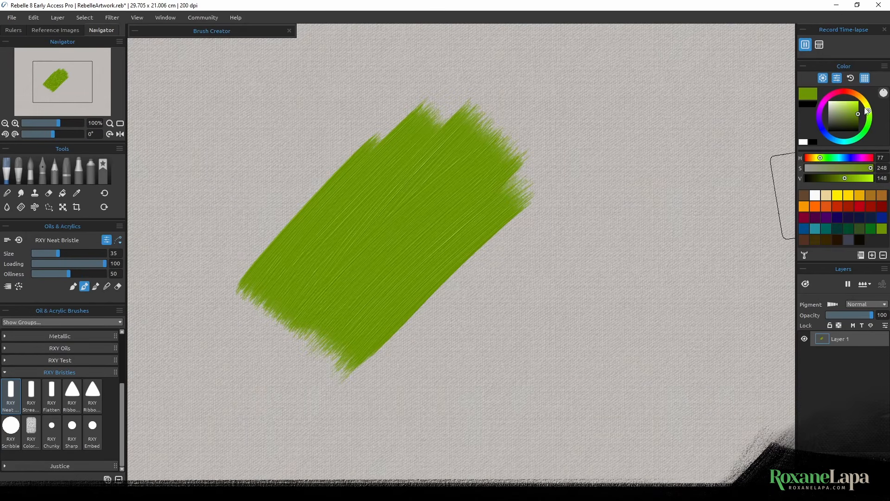
left_click(865, 103)
mouse_move(368, 308)
left_mouse_down()
mouse_move(296, 284)
mouse_move(307, 252)
mouse_move(243, 388)
mouse_move(369, 153)
mouse_move(408, 125)
left_mouse_up()
mouse_move(213, 366)
left_mouse_down()
mouse_move(304, 239)
mouse_move(255, 365)
mouse_move(260, 305)
left_mouse_up()
left_click(859, 101)
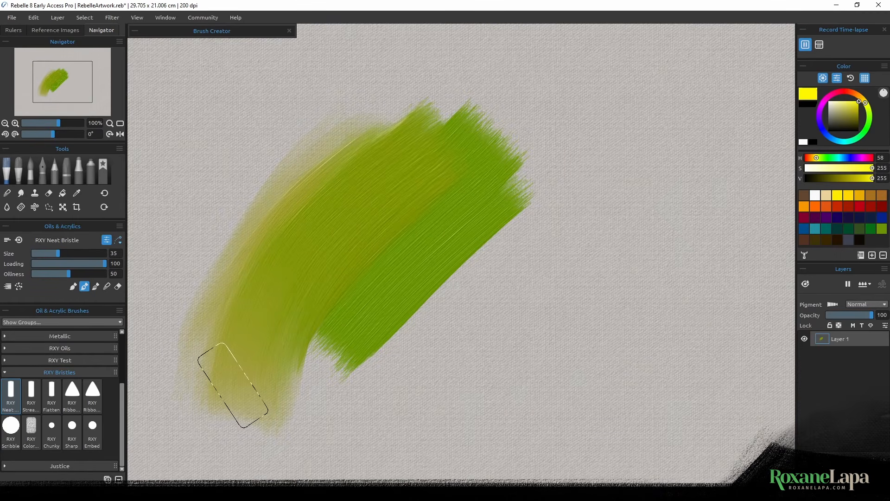
mouse_move(229, 387)
left_mouse_down()
mouse_move(258, 371)
mouse_move(380, 248)
mouse_move(471, 133)
mouse_move(259, 334)
left_mouse_up()
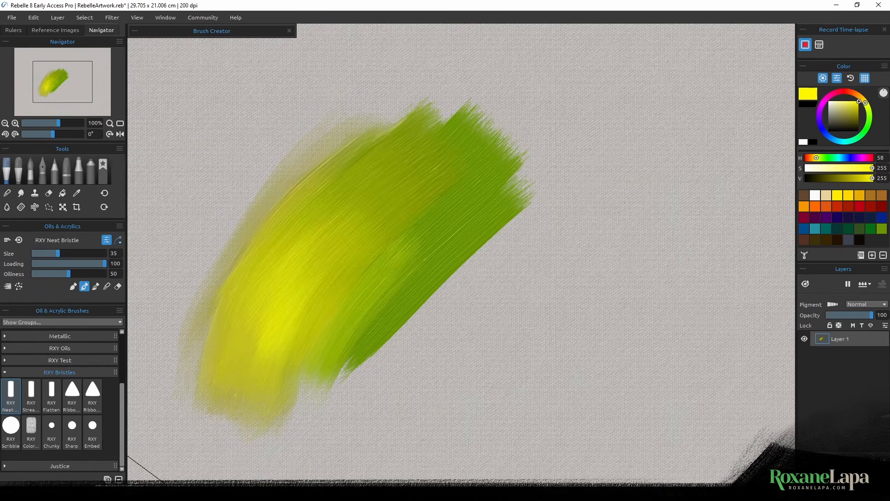
Sweep a yellow RXY Streaky Bristle stroke over the patch, and add several long golden strokes at hue 46 in plain paint mode.
left_click(31, 394)
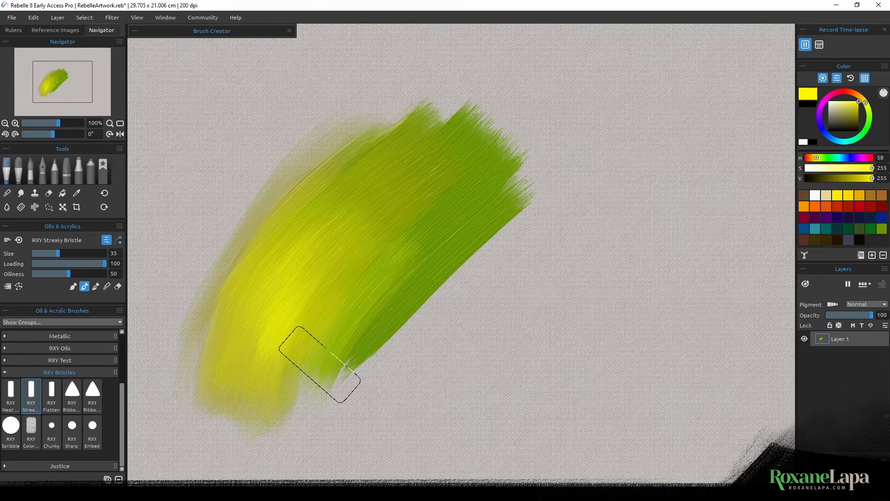
mouse_move(317, 364)
left_mouse_down()
mouse_move(455, 210)
mouse_move(580, 116)
left_mouse_up()
left_click(862, 99)
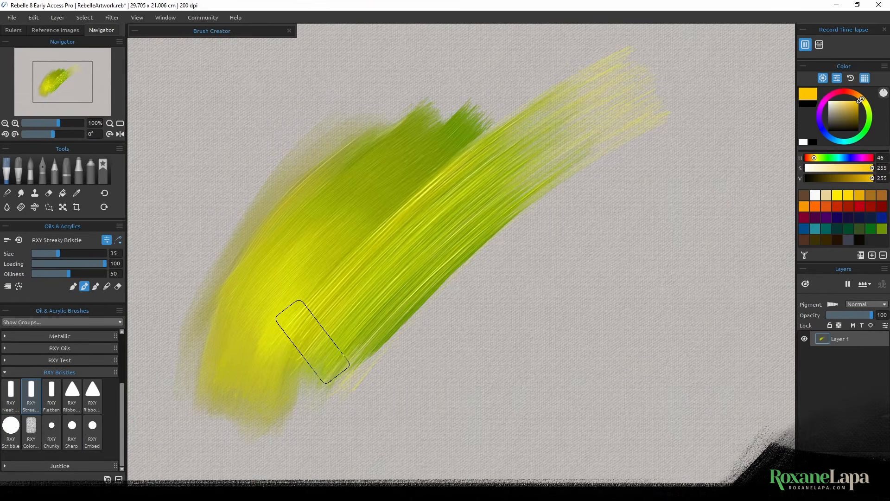
left_click_drag(312, 342, 658, 80)
left_click_drag(308, 361, 658, 79)
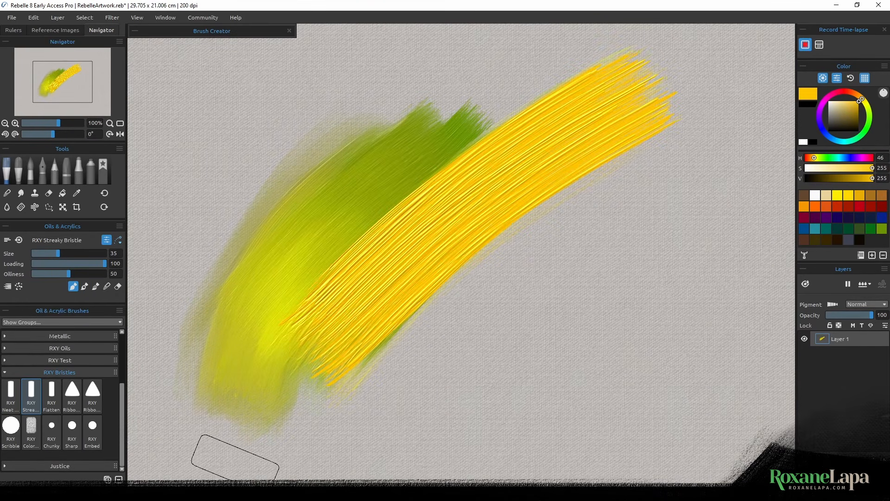
left_click_drag(361, 350, 545, 176)
left_click_drag(281, 408, 563, 204)
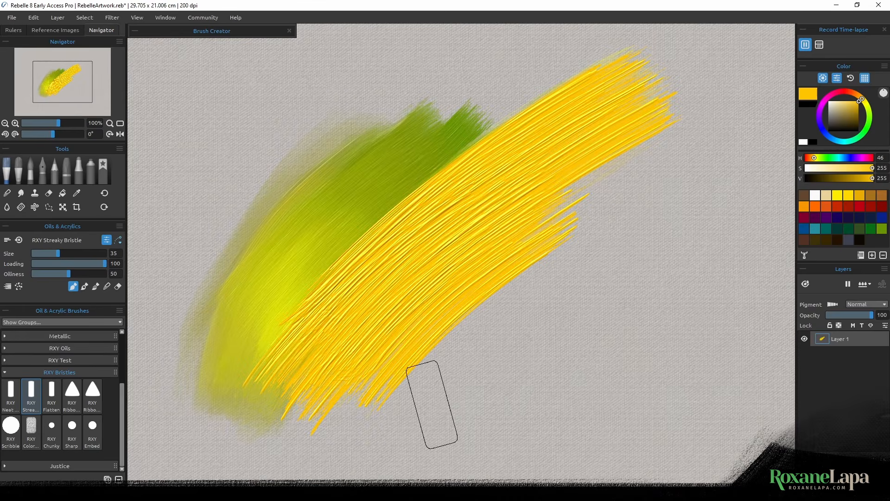
left_click_drag(427, 398, 776, 174)
Smooth over the green and golden strokes with the RXY Flatten brush at size 25, painting first and blending in paint-and-mix mode.
left_click(52, 392)
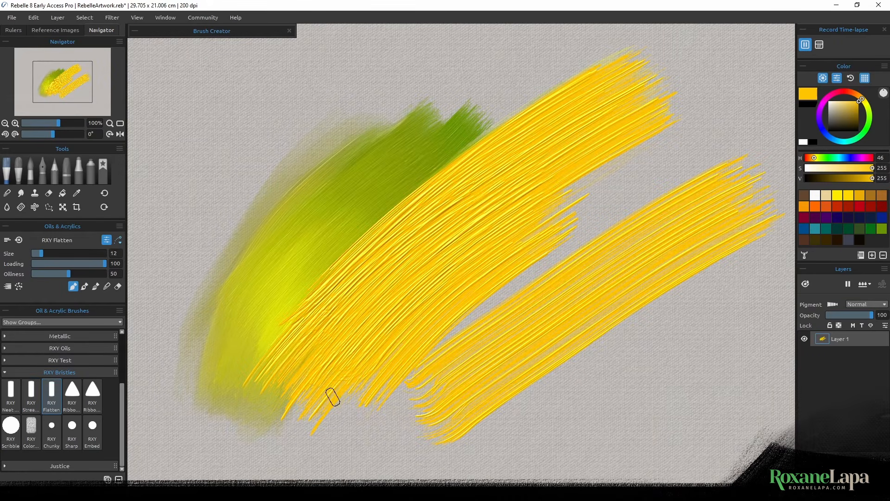
key("]")
key("]")
key("]")
left_click_drag(301, 394, 447, 216)
left_click_drag(292, 373, 389, 185)
mouse_move(390, 185)
left_mouse_down()
mouse_move(204, 397)
mouse_move(333, 158)
left_mouse_up()
left_click_drag(333, 157, 181, 299)
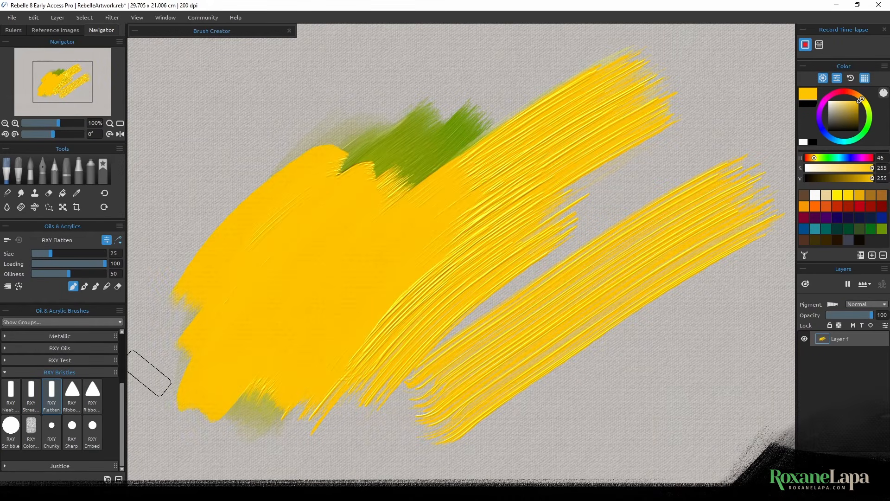
left_click(84, 286)
mouse_move(292, 223)
left_mouse_down()
mouse_move(342, 189)
mouse_move(324, 244)
mouse_move(320, 184)
mouse_move(433, 322)
mouse_move(509, 304)
mouse_move(284, 153)
mouse_move(183, 362)
left_mouse_up()
Draw blue zigzag and looping strokes with the RXY Ribbon Solid brush, and try a stroke with the other ribbon brush.
left_click(72, 393)
mouse_move(223, 325)
left_mouse_down()
mouse_move(333, 204)
mouse_move(443, 259)
mouse_move(580, 350)
mouse_move(609, 312)
left_mouse_up()
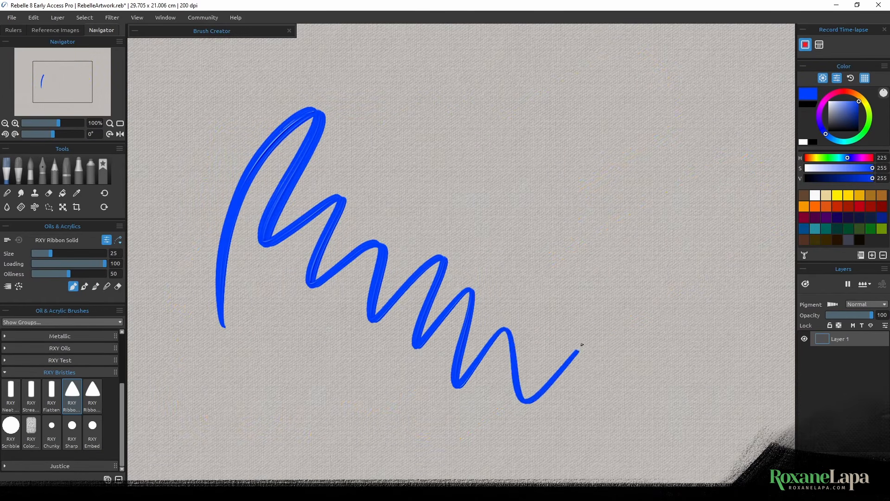
mouse_move(529, 104)
left_mouse_down()
mouse_move(422, 188)
mouse_move(598, 280)
mouse_move(558, 105)
mouse_move(658, 399)
mouse_move(754, 422)
left_mouse_up()
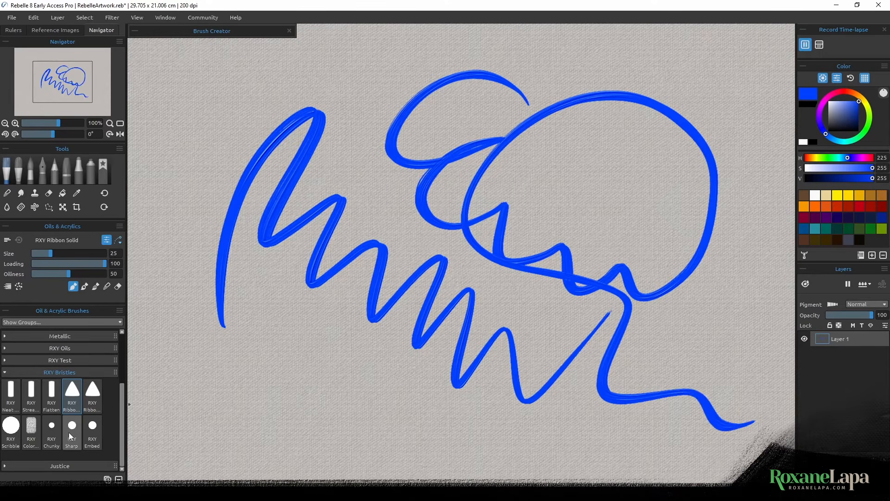
left_click(90, 394)
mouse_move(226, 437)
left_mouse_down()
mouse_move(369, 91)
mouse_move(721, 324)
mouse_move(672, 296)
mouse_move(306, 217)
left_mouse_up()
Clear the canvas and scribble across it in blue with the RXY Scribble brush at size 35.
left_click(11, 424)
key("Delete")
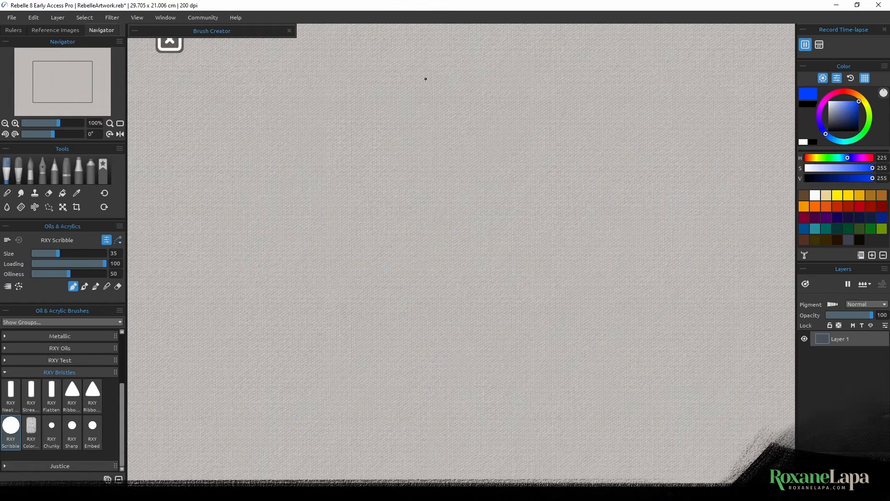
mouse_move(201, 416)
left_mouse_down()
mouse_move(240, 197)
mouse_move(491, 266)
mouse_move(705, 373)
left_mouse_up()
mouse_move(682, 73)
left_mouse_down()
mouse_move(708, 120)
mouse_move(693, 369)
left_mouse_up()
Clear the canvas and paint a diagonal blue patch with the RXY ColorJitter brush at size 100.
left_click(31, 425)
key("Delete")
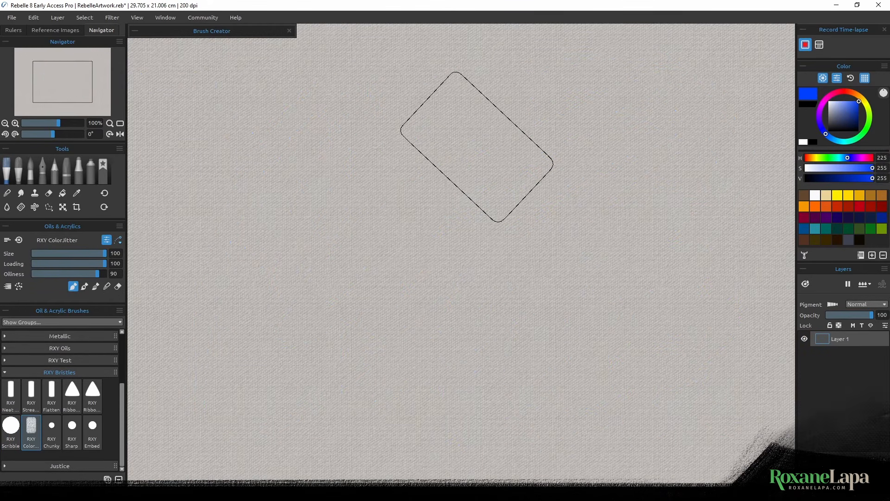
mouse_move(294, 298)
left_mouse_down()
mouse_move(527, 119)
mouse_move(140, 466)
left_mouse_up()
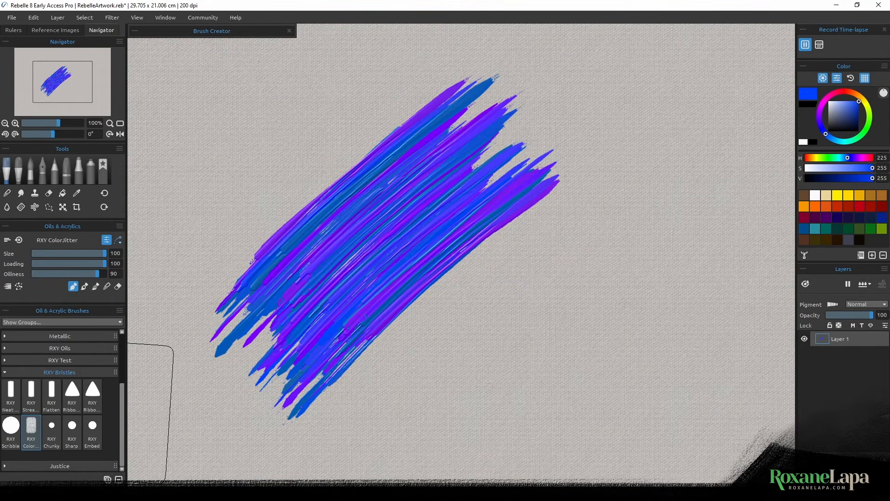
Open the ColorJitter brush in the Brush Creator and examine its Color Noise per Bristle settings.
left_click(212, 31)
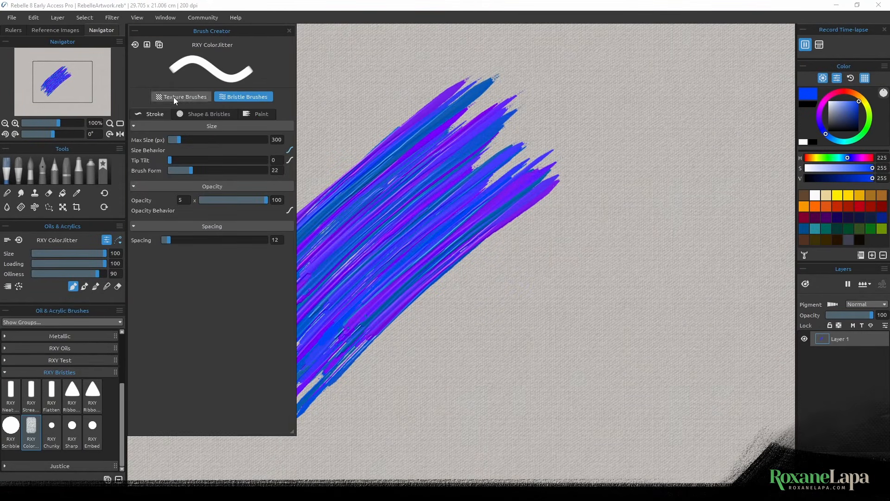
left_click(260, 114)
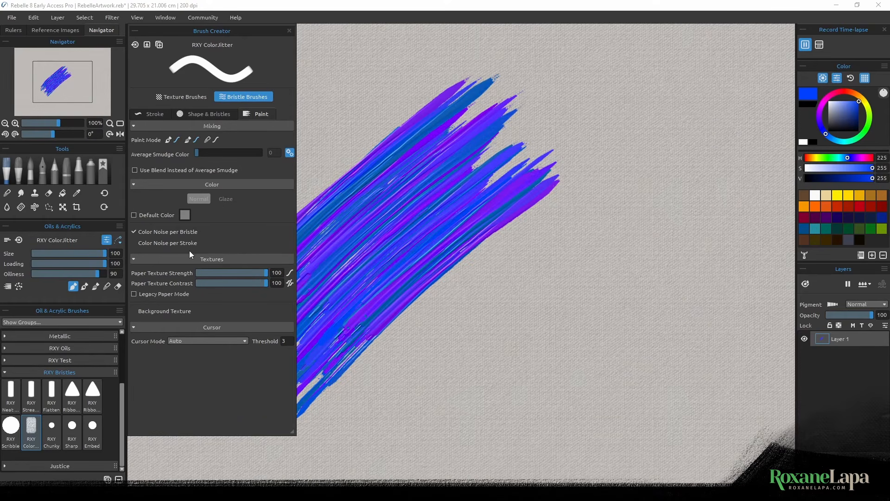
left_click(174, 237)
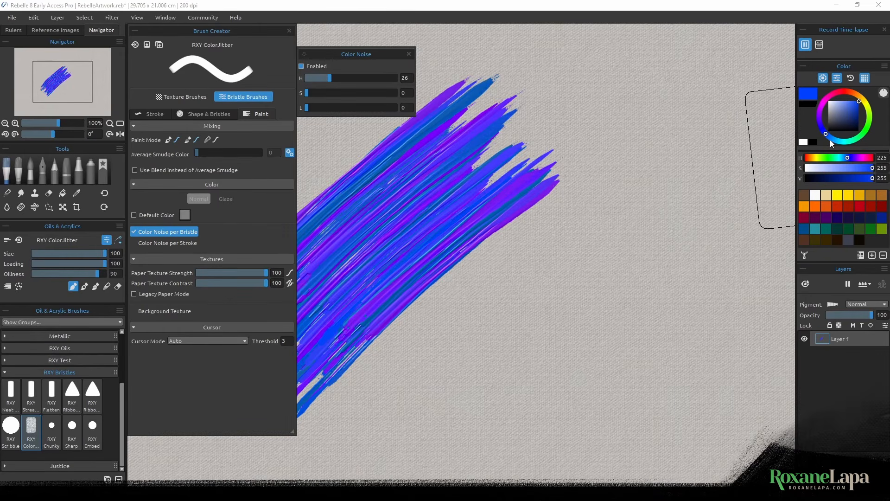
Set the color to magenta at hue 312 and paint a diagonal patch beside the blue one with the ColorJitter brush.
left_click(826, 99)
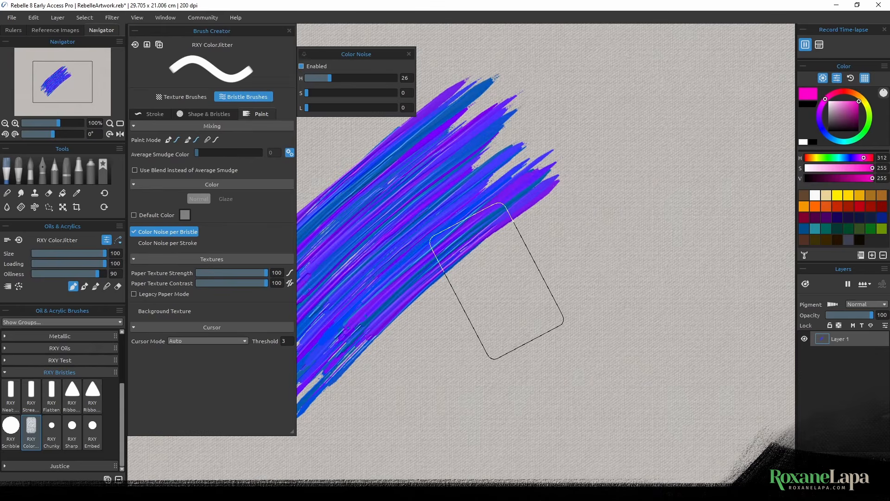
mouse_move(477, 296)
left_mouse_down()
mouse_move(667, 150)
mouse_move(461, 320)
left_mouse_up()
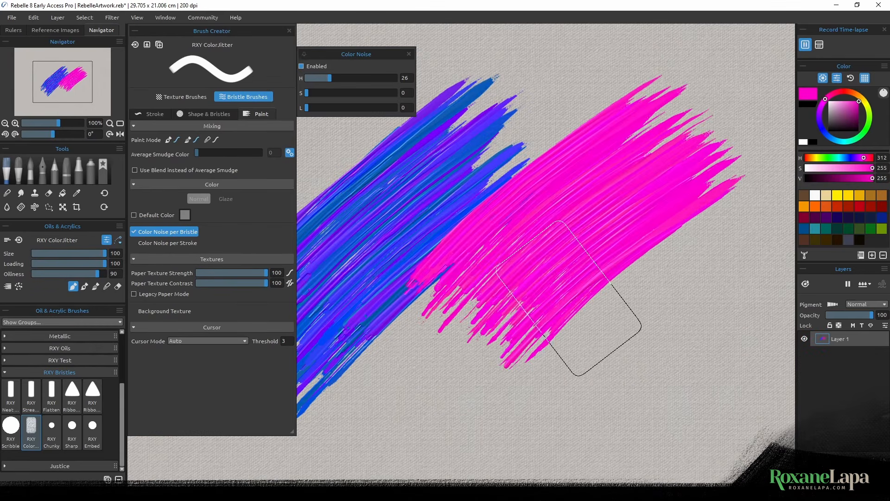
left_click_drag(663, 260, 514, 373)
left_click_drag(611, 271, 541, 336)
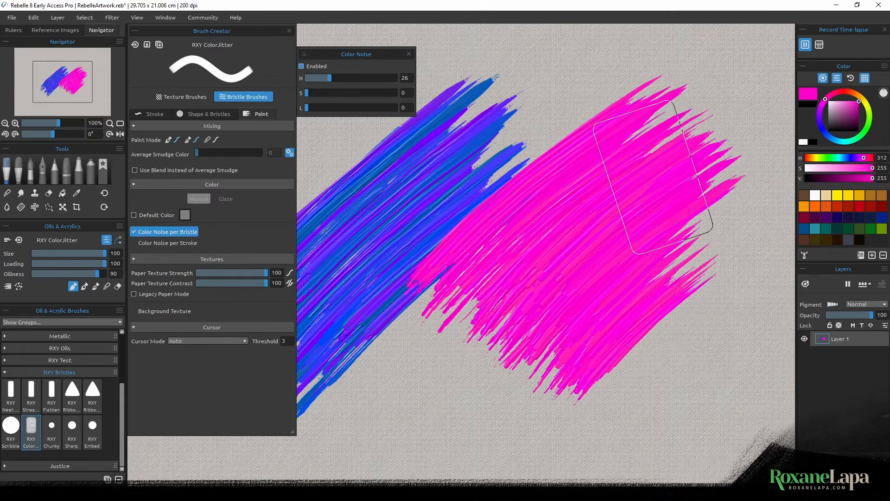
Raise the per-bristle hue noise to 52 and then 100, painting a diagonal magenta ColorJitter patch at each setting.
left_click_drag(330, 79, 352, 80)
mouse_move(449, 380)
left_mouse_down()
mouse_move(518, 305)
mouse_move(438, 385)
mouse_move(712, 209)
mouse_move(548, 342)
mouse_move(568, 343)
mouse_move(722, 250)
mouse_move(486, 396)
mouse_move(453, 345)
mouse_move(611, 157)
mouse_move(365, 366)
mouse_move(522, 182)
mouse_move(477, 233)
mouse_move(387, 389)
left_mouse_up()
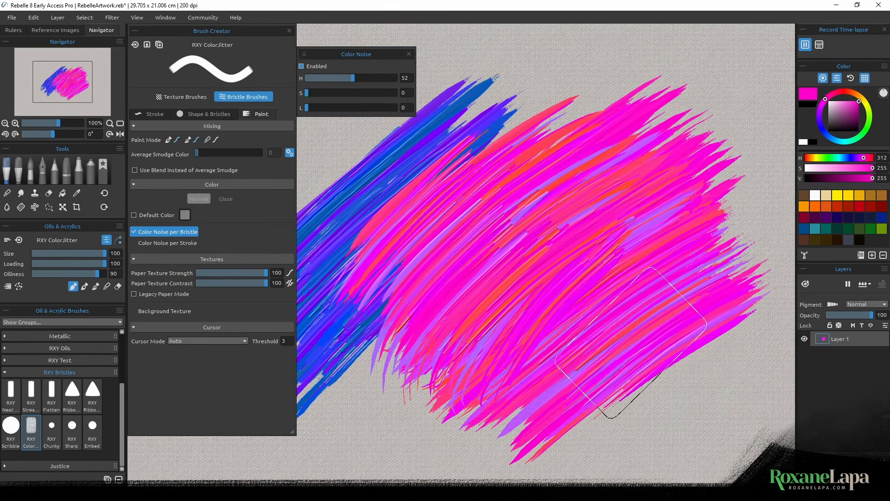
left_click(352, 79)
left_click_drag(352, 78, 397, 78)
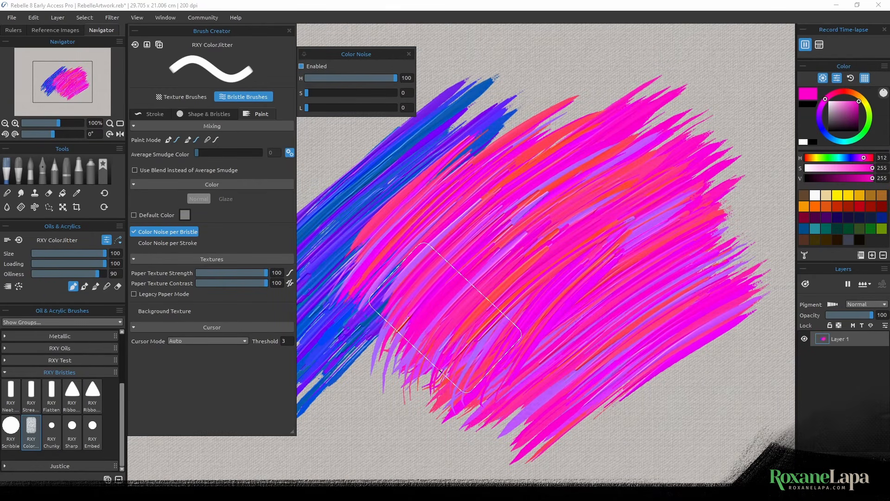
mouse_move(431, 324)
left_mouse_down()
mouse_move(378, 371)
mouse_move(552, 214)
mouse_move(765, 195)
mouse_move(445, 441)
left_mouse_up()
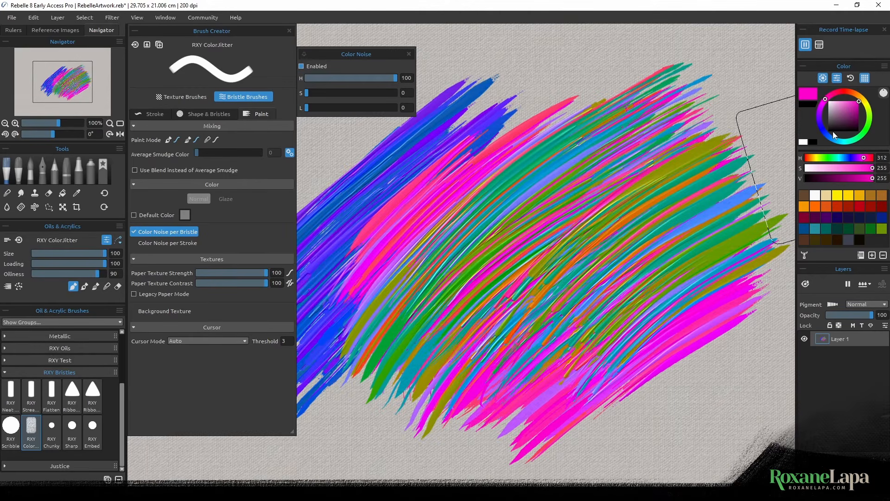
Reset the ColorJitter brush to its saved settings and paint a short magenta patch over the multicolored strokes at size 30.
mouse_move(843, 103)
left_mouse_down()
mouse_move(856, 111)
mouse_move(857, 101)
left_mouse_up()
left_click(135, 45)
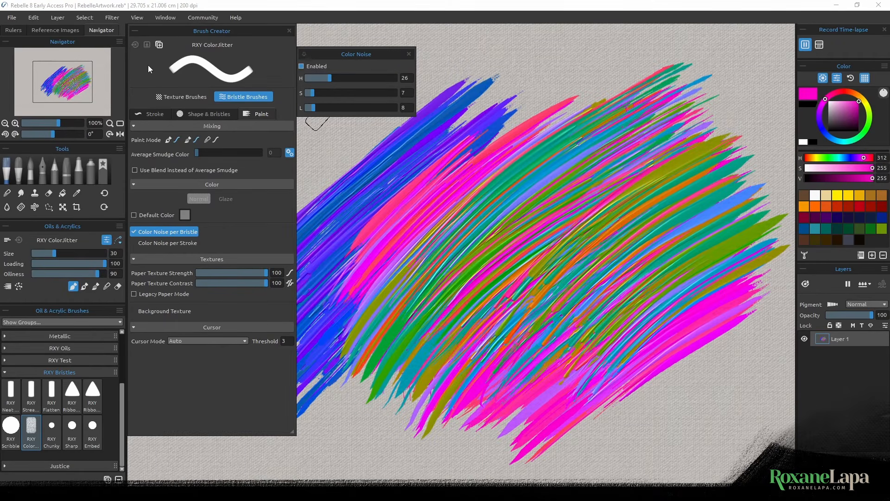
mouse_move(492, 178)
left_mouse_down()
mouse_move(515, 220)
mouse_move(558, 124)
mouse_move(545, 194)
left_mouse_up()
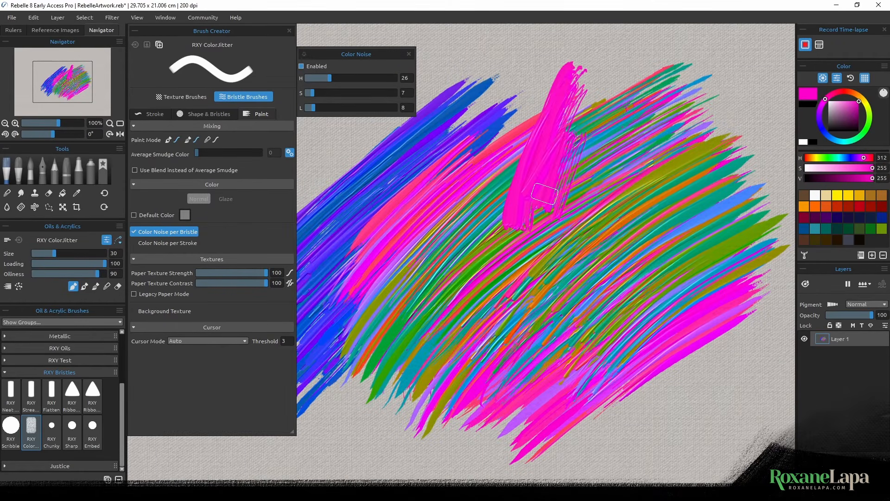
Clear the canvas and paint a bright green patch and an overlapping dark green patch at hue 85 with the ColorJitter brush.
key("Delete")
left_click(869, 118)
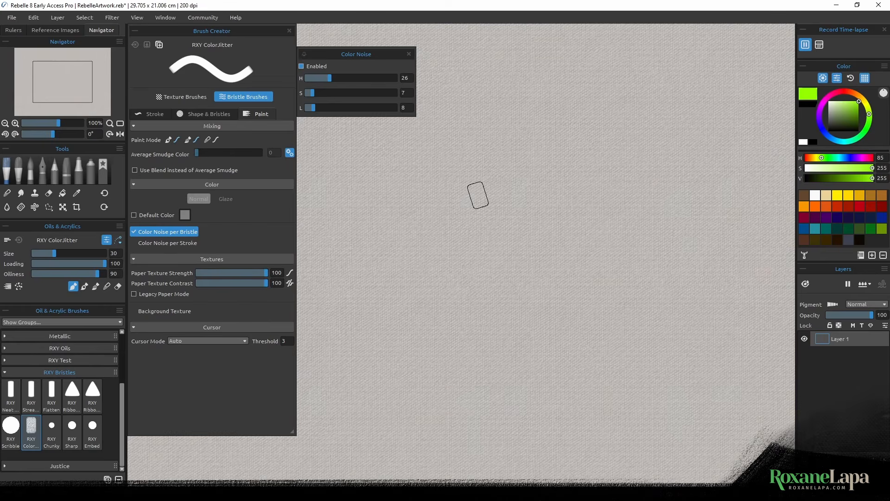
mouse_move(477, 193)
left_mouse_down()
mouse_move(411, 249)
mouse_move(594, 220)
mouse_move(516, 274)
left_mouse_up()
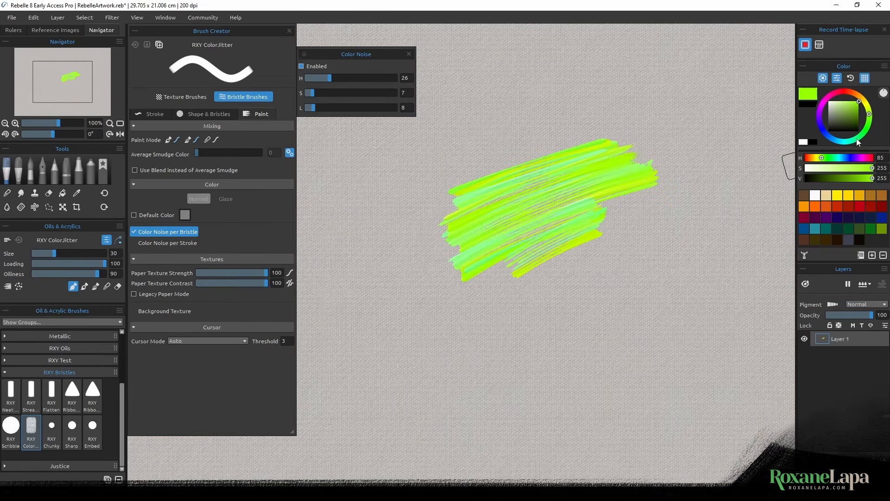
left_click(855, 117)
mouse_move(373, 250)
left_mouse_down()
mouse_move(590, 153)
mouse_move(441, 190)
mouse_move(467, 144)
mouse_move(425, 200)
mouse_move(417, 269)
mouse_move(538, 172)
mouse_move(329, 267)
left_mouse_up()
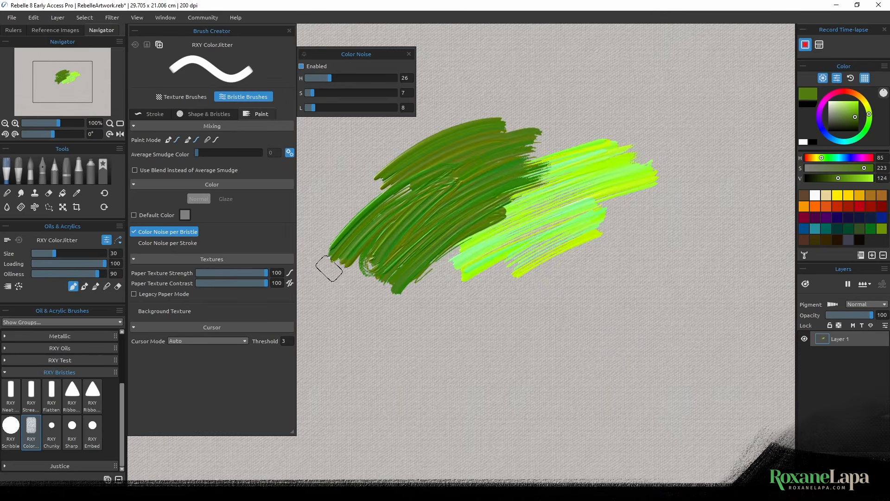
Enable Color Noise per Stroke and turn off Color Noise per Bristle for the ColorJitter brush.
left_click(172, 245)
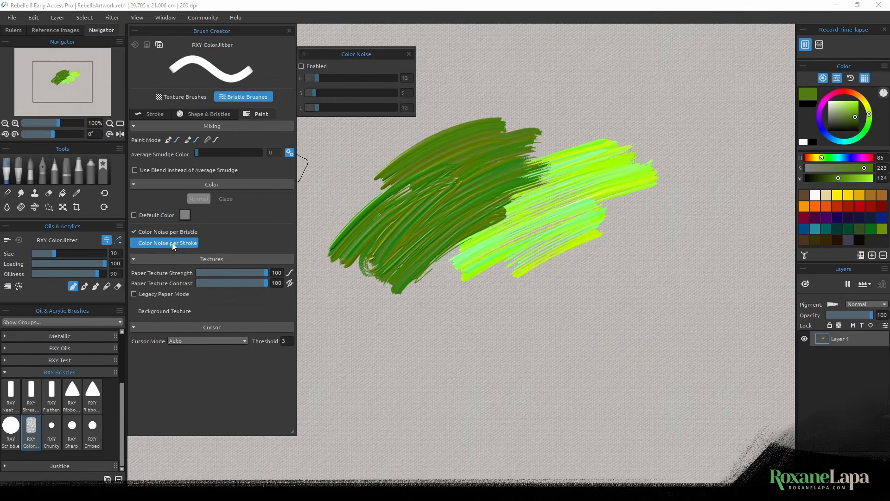
left_click(302, 66)
left_click(167, 231)
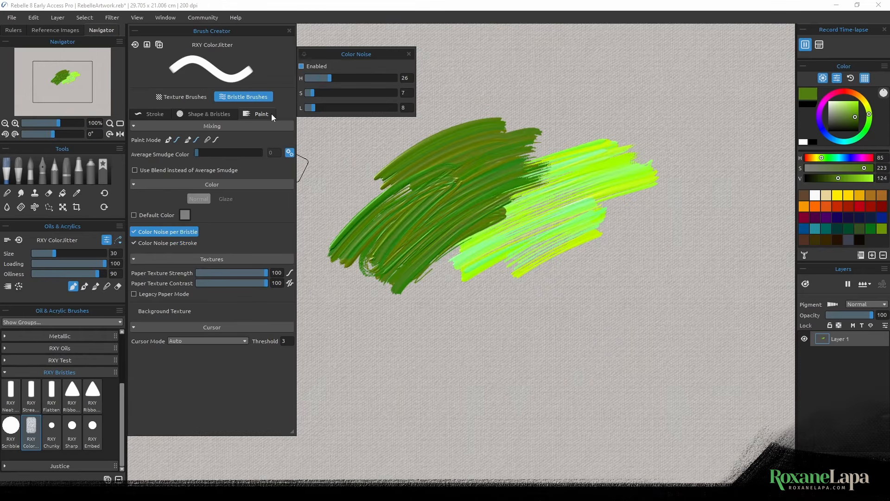
left_click(166, 243)
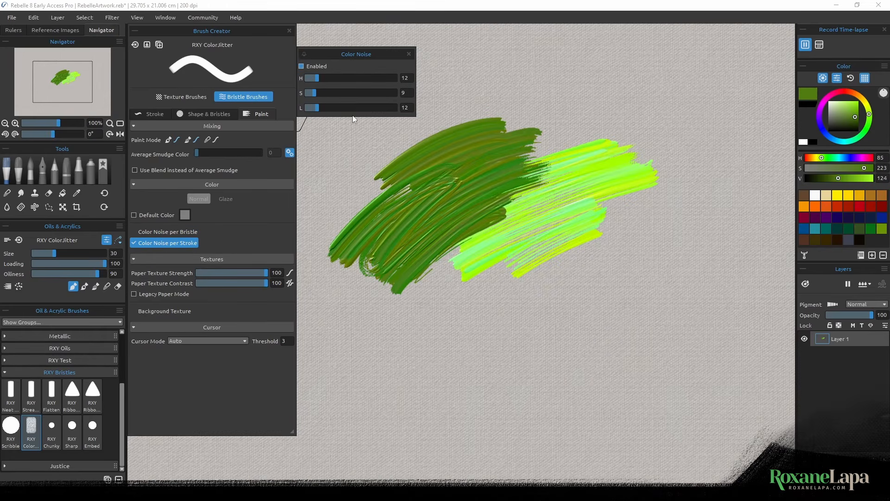
Paint separate dark green diagonal strokes down the canvas beside the bright green patch using the per-stroke color noise.
left_click_drag(742, 72, 603, 123)
mouse_move(720, 111)
left_mouse_down()
mouse_move(598, 171)
mouse_move(610, 194)
left_mouse_up()
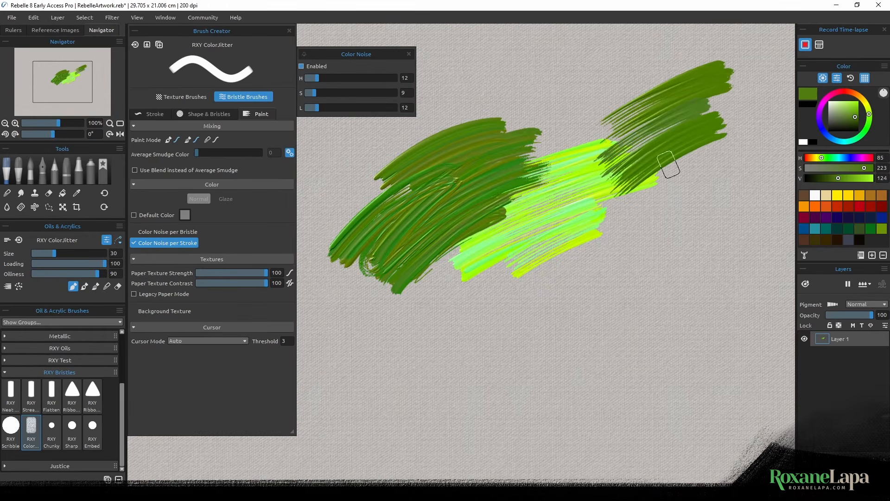
left_click_drag(739, 128, 630, 199)
left_click_drag(742, 146, 646, 204)
left_click_drag(747, 175, 640, 251)
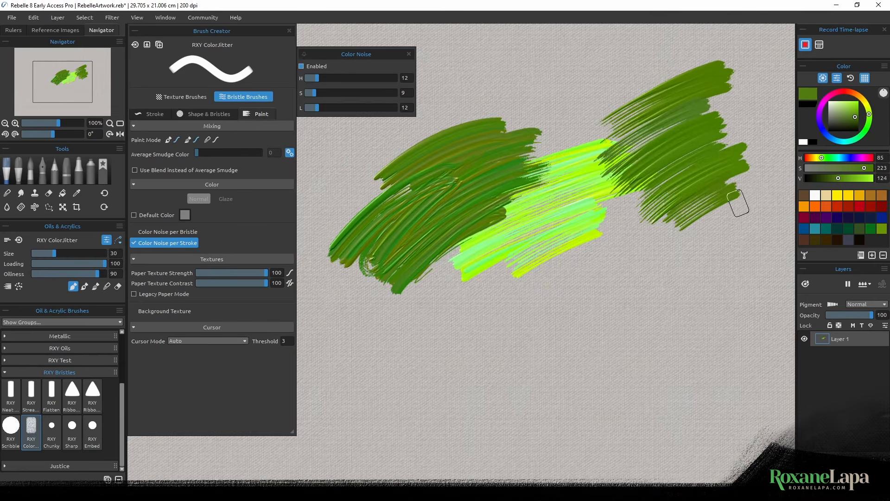
left_click_drag(746, 197, 658, 262)
mouse_move(739, 213)
left_mouse_down()
mouse_move(623, 301)
mouse_move(461, 380)
left_mouse_up()
Set the per-stroke hue noise to 34, paint a row of diagonal strokes below the green patches, and reset the brush.
left_click(336, 78)
left_click_drag(585, 302, 529, 379)
left_click_drag(652, 308, 569, 378)
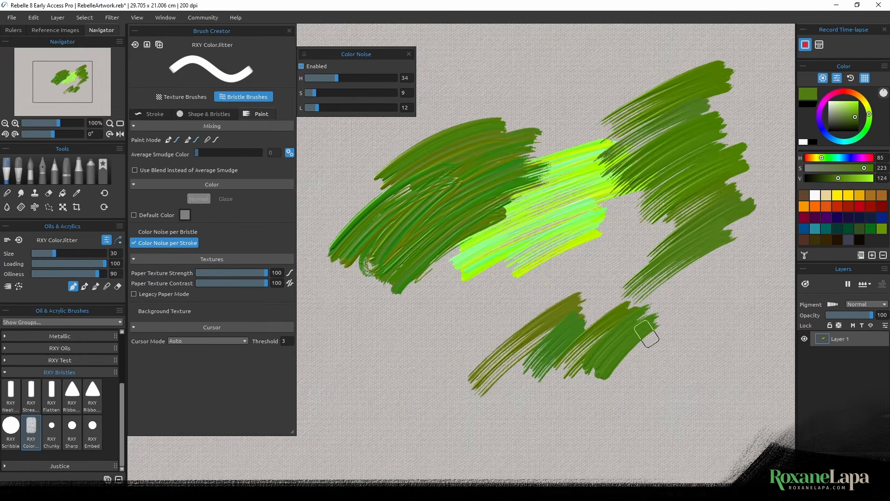
left_click_drag(687, 322, 608, 373)
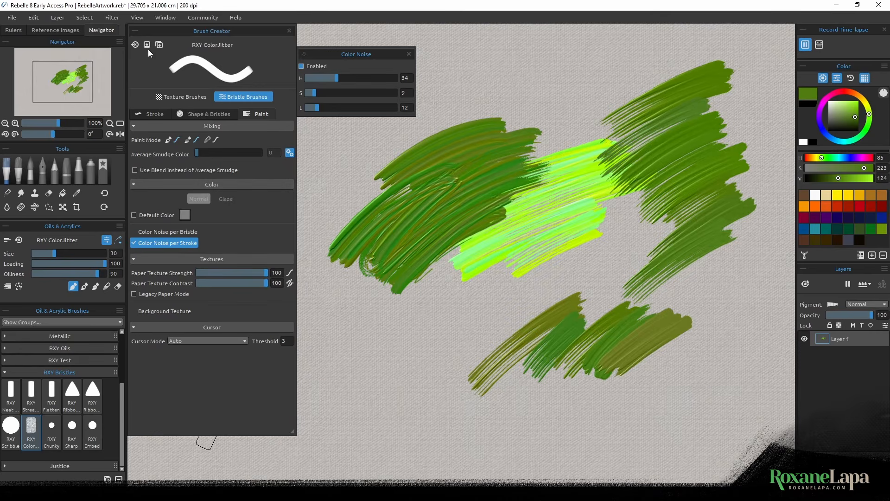
left_click(136, 45)
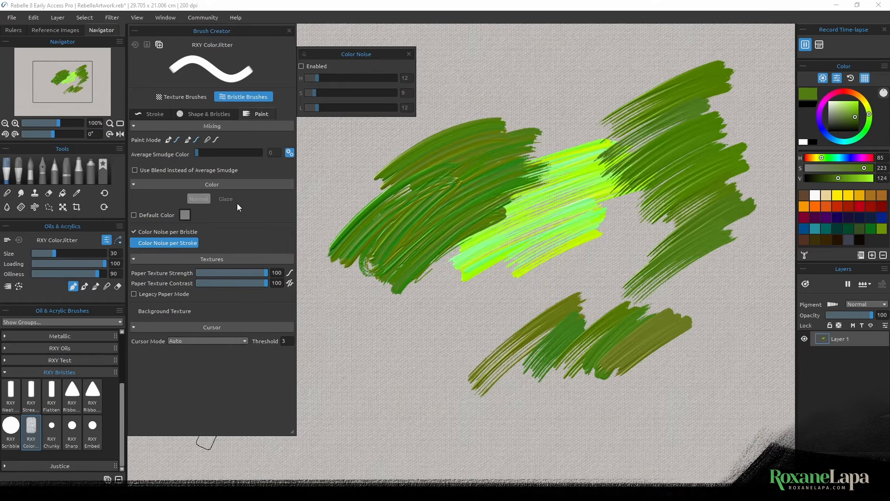
Compare the paint settings of the Texture Brushes engine with those of the Bristle Brushes engine.
left_click(186, 96)
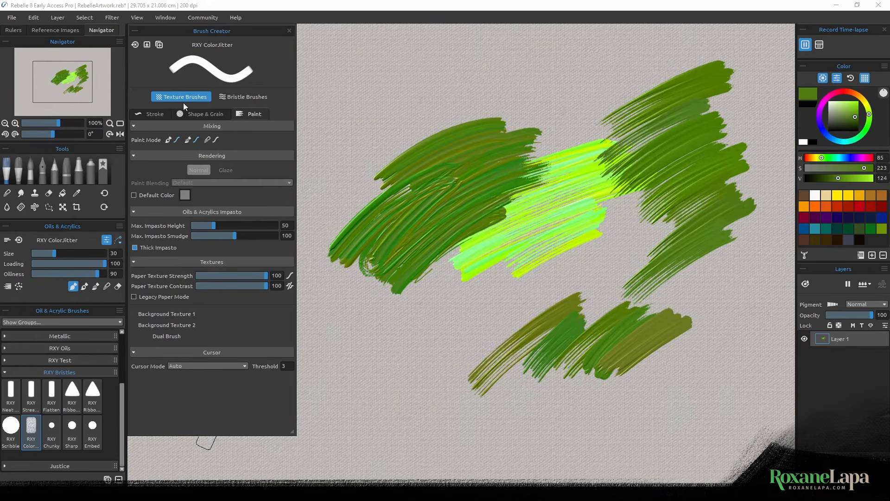
left_click(231, 98)
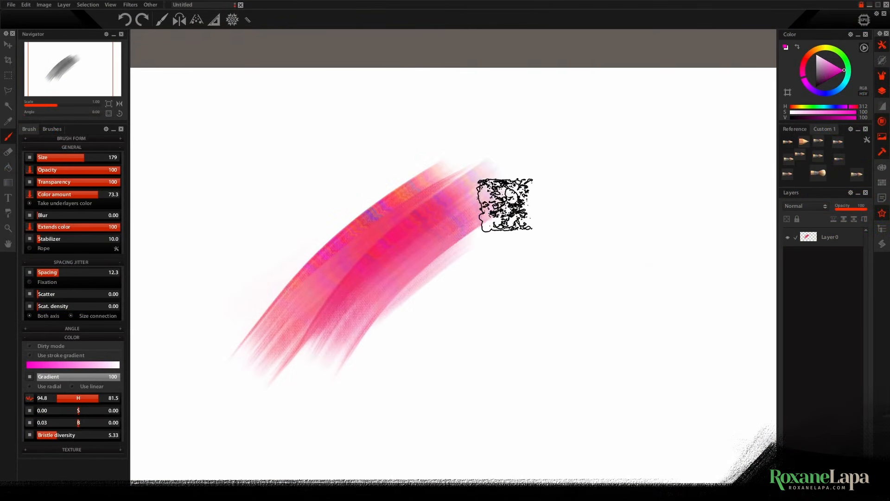
Switch to Paintstorm Studio and paint a magenta stroke with its color-jittering bristle brush at size 179.
mouse_move(502, 198)
left_mouse_down()
mouse_move(371, 326)
mouse_move(413, 316)
mouse_move(366, 261)
mouse_move(401, 285)
mouse_move(457, 225)
mouse_move(537, 198)
mouse_move(458, 145)
mouse_move(361, 193)
mouse_move(455, 228)
mouse_move(529, 187)
mouse_move(497, 331)
mouse_move(454, 303)
mouse_move(348, 265)
mouse_move(324, 291)
mouse_move(353, 126)
mouse_move(294, 217)
mouse_move(315, 234)
mouse_move(357, 244)
mouse_move(306, 211)
mouse_move(332, 186)
mouse_move(353, 119)
left_mouse_up()
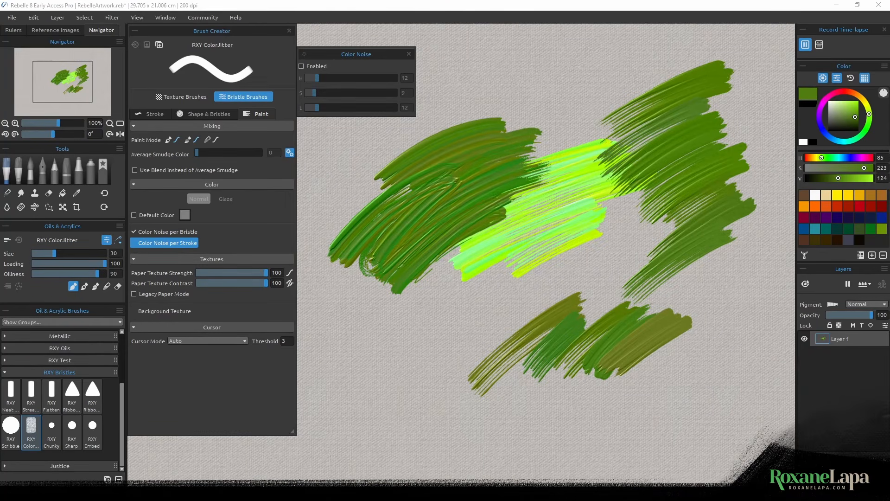
Switch back to Rebelle, clear the canvas and draw loops and diagonal lines in blue with the RXY Chunky brush at size 10.
mouse_move(159, 254)
left_mouse_down()
mouse_move(278, 109)
mouse_move(274, 278)
mouse_move(364, 306)
left_mouse_up()
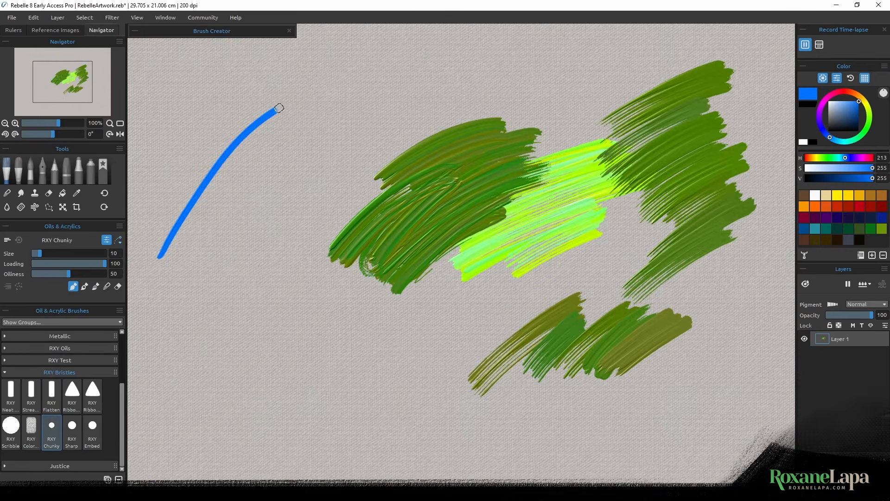
key("Delete")
mouse_move(447, 203)
left_mouse_down()
mouse_move(381, 77)
mouse_move(453, 242)
mouse_move(619, 290)
left_mouse_up()
left_click_drag(346, 324, 523, 184)
left_click_drag(588, 147, 371, 363)
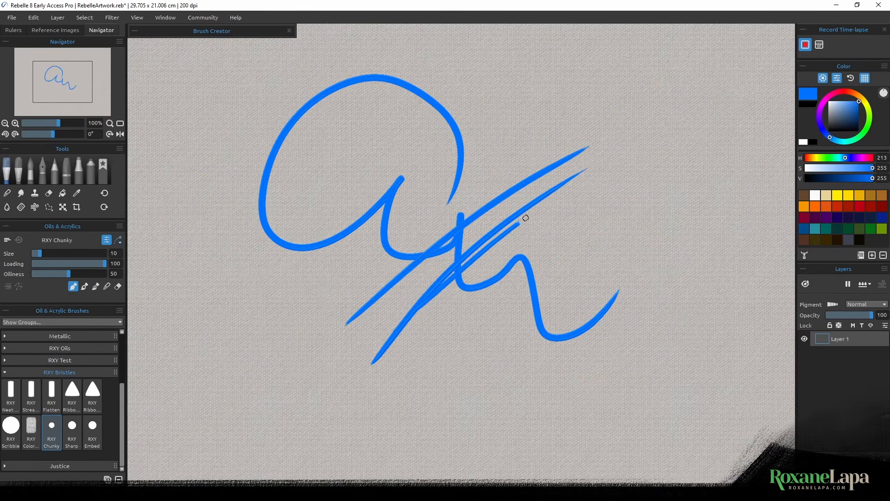
left_click_drag(641, 162, 391, 380)
Draw thin tapered curves and lines in blue across the scribbles with the RXY Sharp brush at size 30.
left_click(72, 426)
mouse_move(217, 318)
left_mouse_down()
mouse_move(575, 33)
mouse_move(579, 149)
mouse_move(689, 167)
mouse_move(643, 277)
left_mouse_up()
left_click_drag(665, 153, 658, 253)
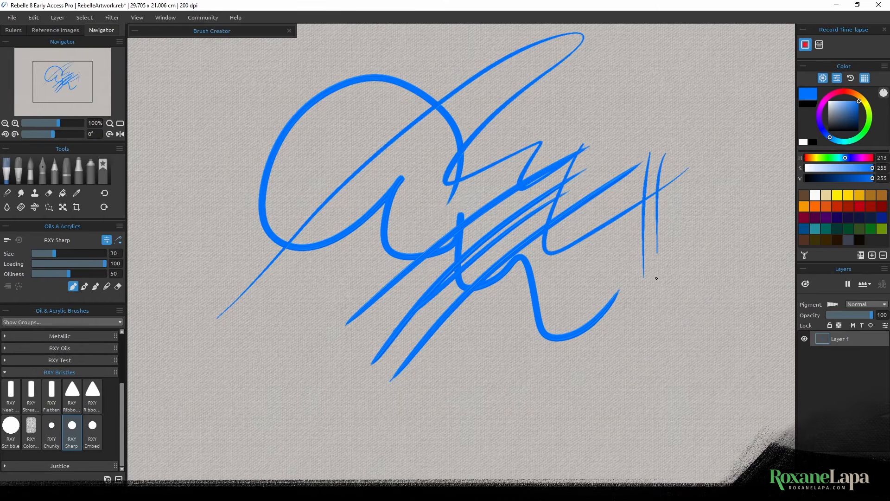
mouse_move(236, 351)
left_mouse_down()
mouse_move(405, 196)
mouse_move(258, 220)
left_mouse_up()
left_click_drag(244, 212, 201, 218)
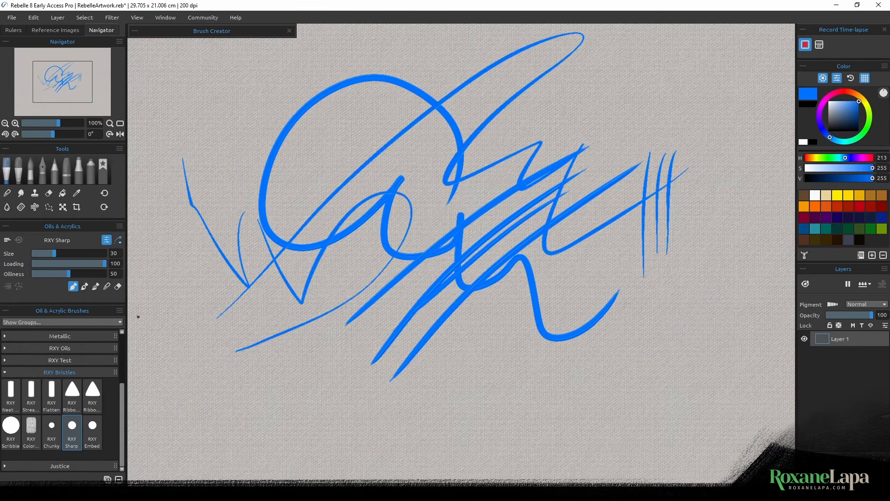
Scribble zigzags in blue and in orange at hue 34 over the existing lines with the RXY Embed brush at size 16.
left_click(93, 425)
mouse_move(224, 376)
left_mouse_down()
mouse_move(482, 157)
mouse_move(437, 359)
mouse_move(589, 369)
left_mouse_up()
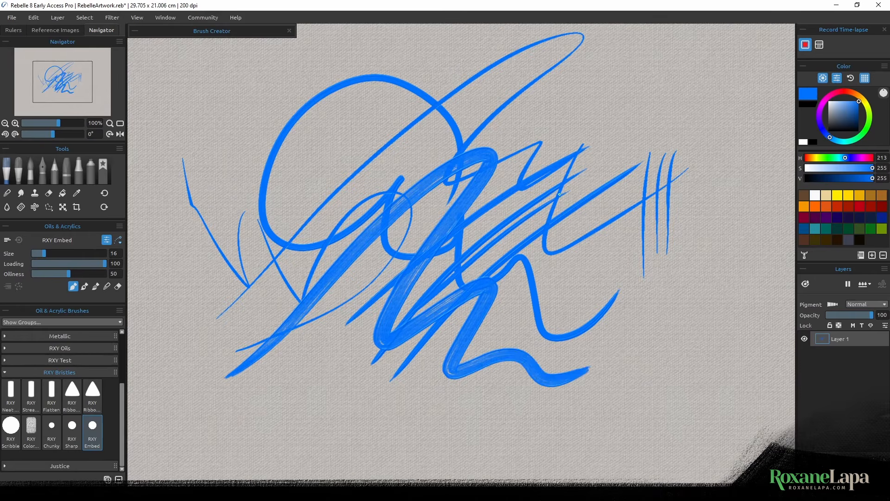
mouse_move(585, 101)
left_mouse_down()
mouse_move(558, 218)
mouse_move(619, 213)
left_mouse_up()
left_click(859, 98)
mouse_move(627, 139)
left_mouse_down()
mouse_move(474, 208)
mouse_move(662, 357)
left_mouse_up()
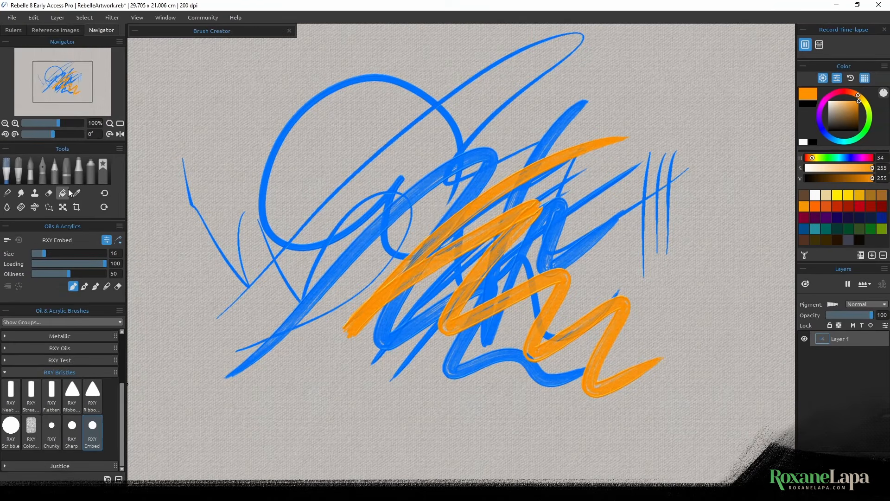
Switch to the Pencils tool and select the RXY Sai brush from the RXY Bristles group.
left_click(55, 172)
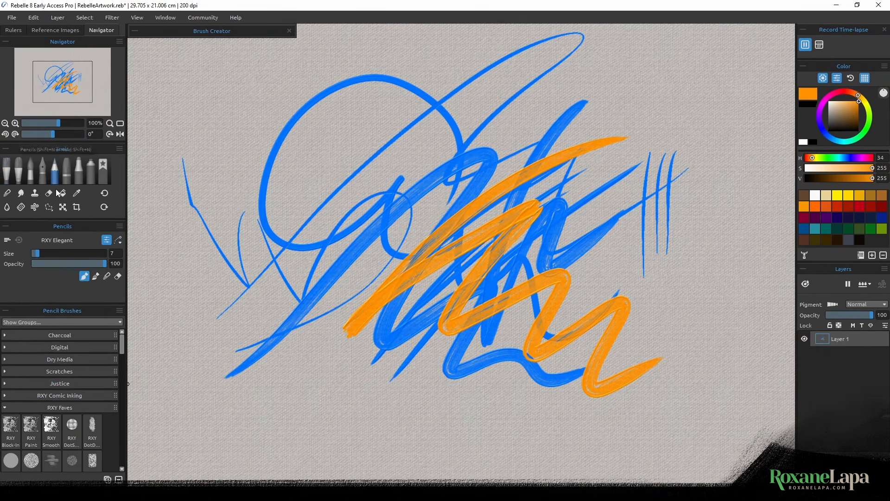
left_click(71, 353)
left_click(10, 371)
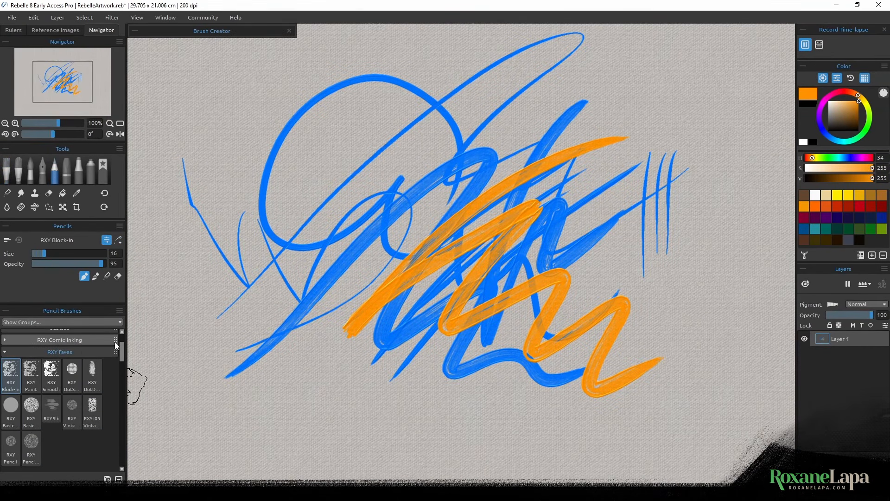
scroll(93, 366, "down", 4)
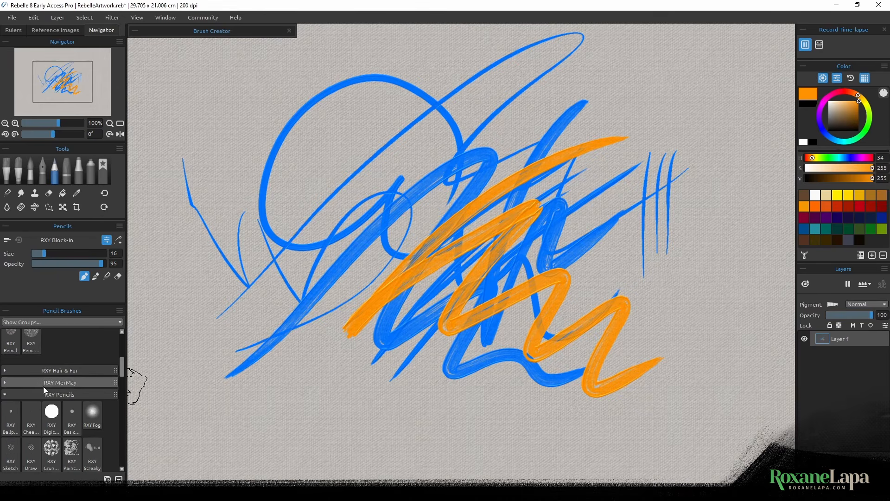
left_click(8, 419)
scroll(32, 410, "down", 3)
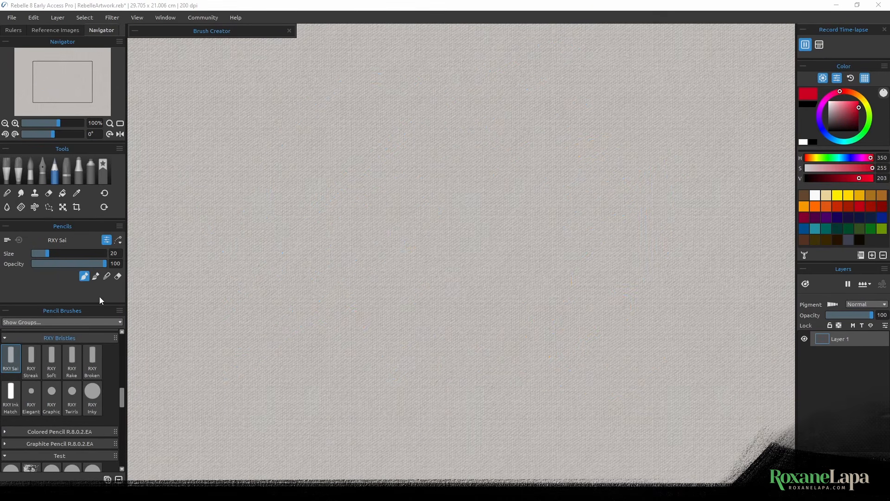
Paint diagonal red strokes at hue 350 across the empty canvas with the RXY Sai brush at size 20.
left_click_drag(250, 320, 475, 141)
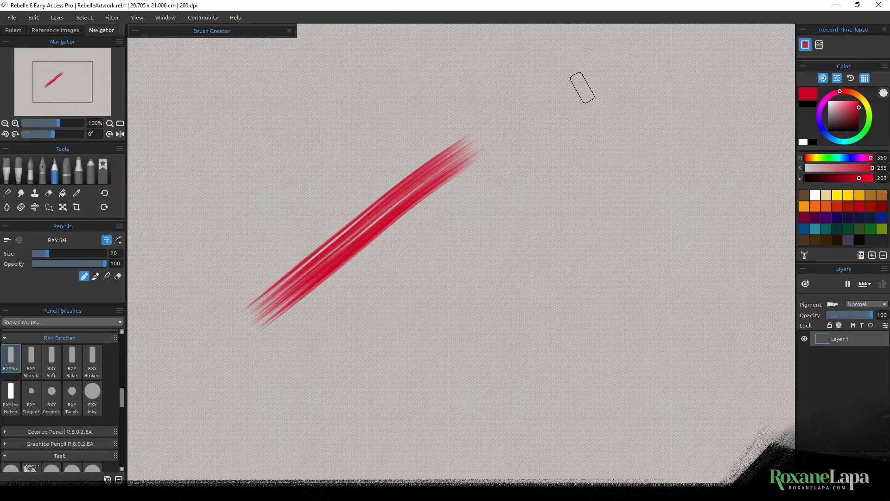
left_click_drag(561, 100, 329, 280)
mouse_move(278, 325)
left_mouse_down()
mouse_move(556, 129)
mouse_move(347, 297)
left_mouse_up()
left_click_drag(325, 325, 533, 156)
left_click_drag(614, 130, 389, 306)
mouse_move(371, 324)
left_mouse_down()
mouse_move(439, 266)
mouse_move(292, 447)
left_mouse_up()
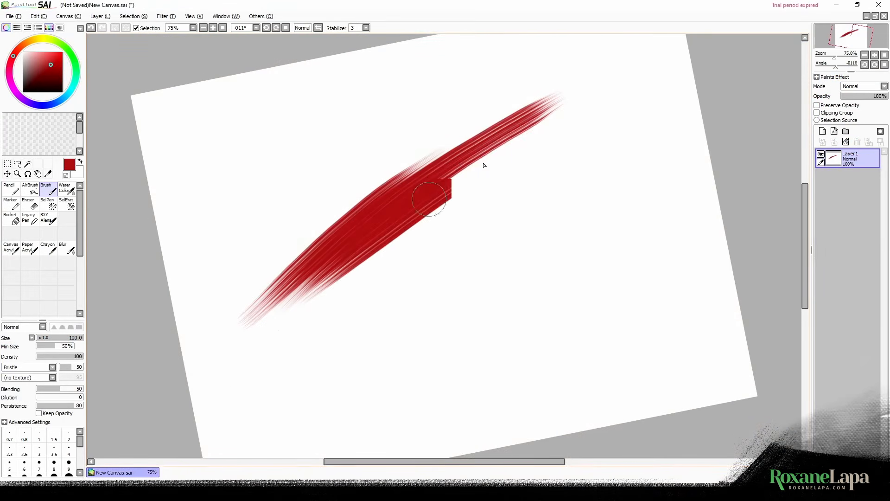
Switch to PaintTool SAI and add diagonal red strokes with its Bristle brush at size 100 for comparison.
mouse_move(429, 200)
left_mouse_down()
mouse_move(303, 320)
mouse_move(611, 134)
left_mouse_up()
left_click_drag(296, 352, 616, 164)
left_click_drag(654, 160, 398, 298)
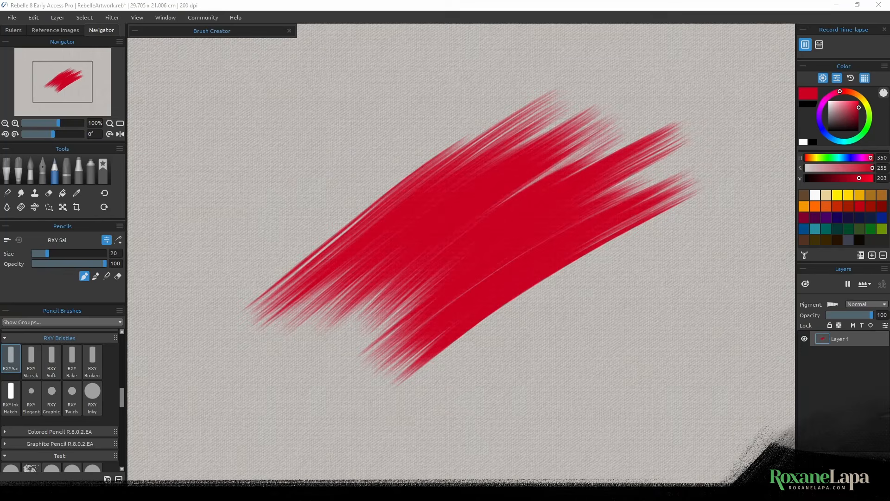
Return to Rebelle and paint parallel diagonal red strokes beside the existing patch with the RXY Streak brush at size 20.
left_click(31, 359)
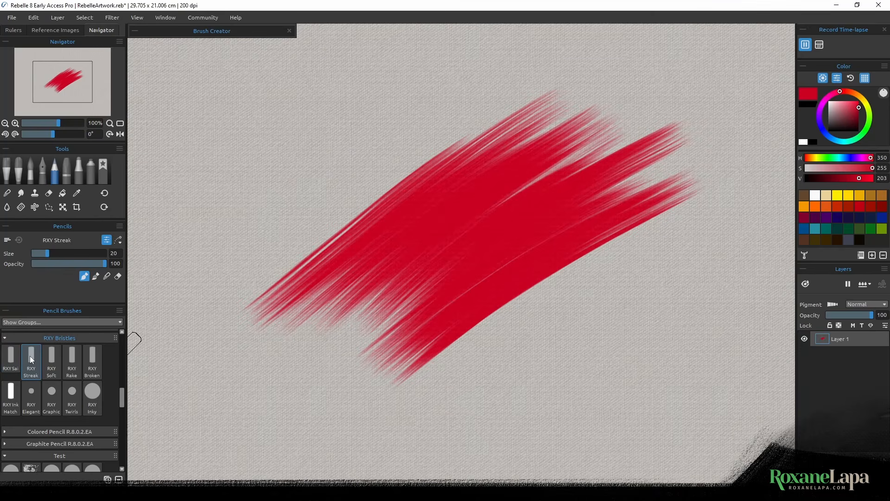
left_click_drag(251, 256, 438, 92)
mouse_move(412, 144)
left_mouse_down()
mouse_move(254, 274)
mouse_move(489, 74)
left_mouse_up()
left_click_drag(486, 81, 236, 271)
left_click_drag(234, 241, 419, 79)
left_click_drag(413, 84, 224, 231)
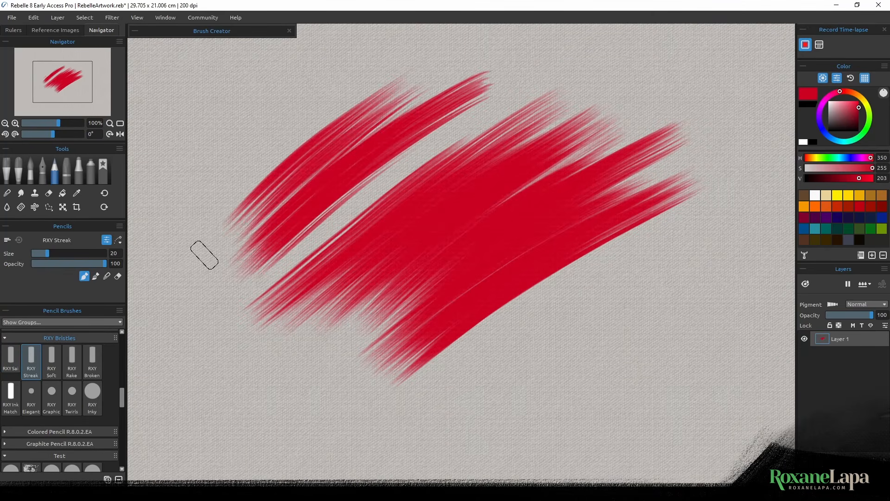
left_click_drag(373, 65, 202, 207)
left_click_drag(169, 253, 391, 40)
left_click_drag(391, 39, 175, 199)
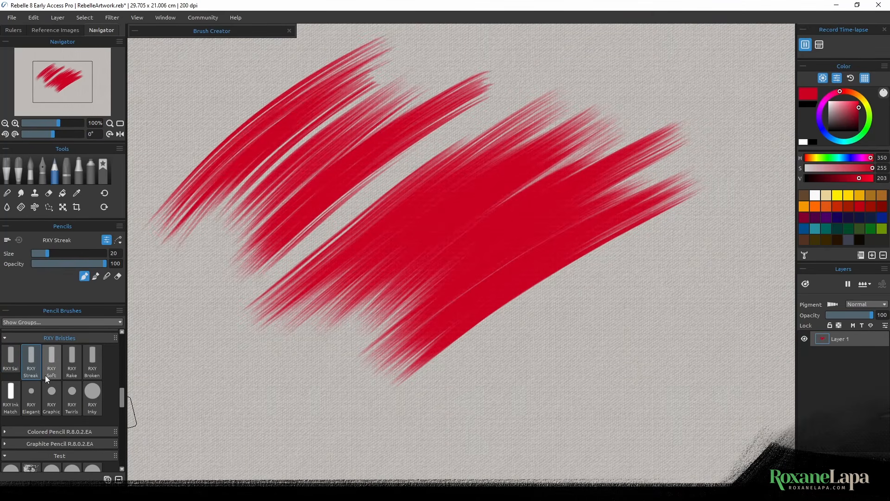
Paint diagonal red strokes below the existing patch with the RXY Soft brush.
left_click(52, 360)
left_click_drag(442, 374, 723, 231)
left_click_drag(642, 283, 468, 387)
mouse_move(468, 387)
left_mouse_down()
mouse_move(622, 292)
mouse_move(730, 257)
left_mouse_up()
mouse_move(501, 412)
left_mouse_down()
mouse_move(582, 353)
mouse_move(527, 408)
mouse_move(472, 413)
mouse_move(445, 397)
mouse_move(725, 208)
left_mouse_up()
Clear the canvas and paint long curved diagonal red strokes with the RXY Rake brush at size 18.
left_click(73, 363)
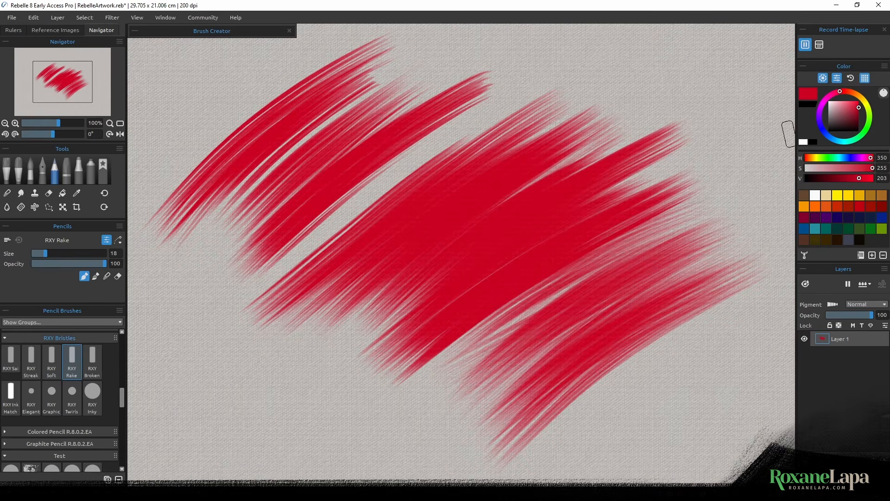
left_click_drag(221, 384, 496, 65)
mouse_move(352, 172)
left_mouse_down()
mouse_move(335, 224)
mouse_move(251, 338)
left_mouse_up()
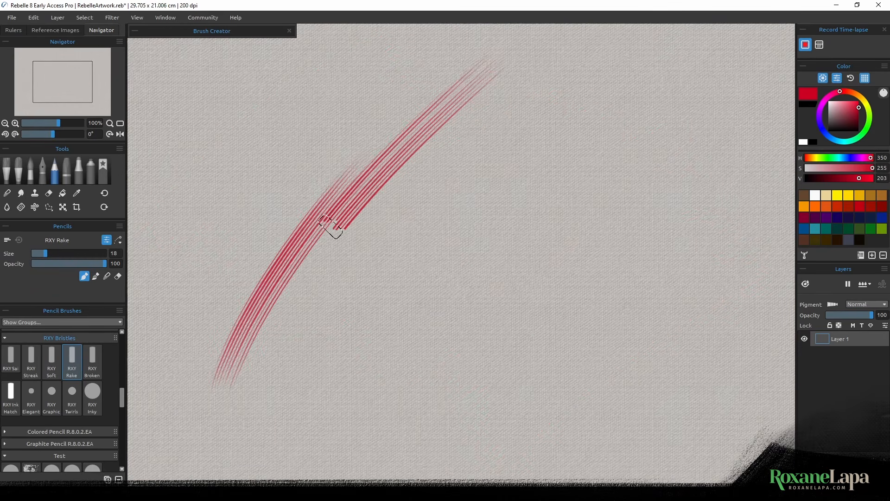
mouse_move(538, 91)
left_mouse_down()
mouse_move(457, 155)
mouse_move(273, 354)
left_mouse_up()
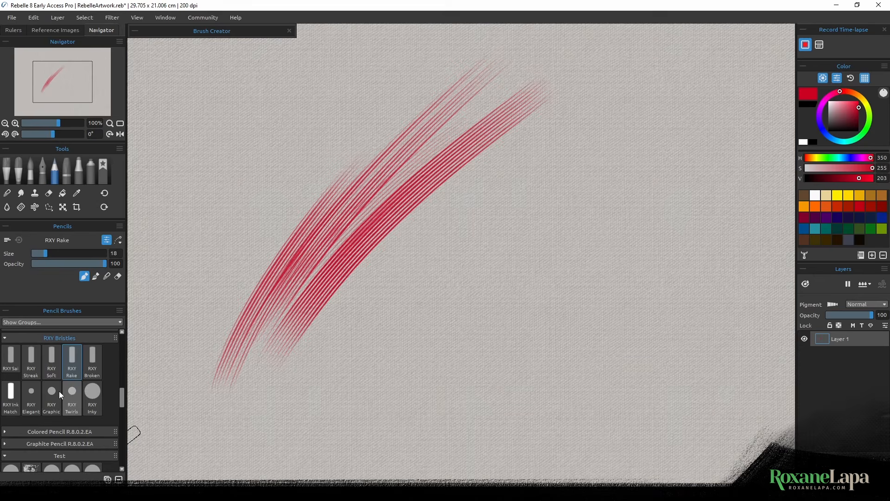
Paint diagonal red strokes and overlapping horizontal dark blue, white and bright blue strokes with the RXY Broken brush at size 18.
left_click(90, 358)
mouse_move(371, 274)
left_mouse_down()
mouse_move(472, 241)
mouse_move(246, 360)
mouse_move(590, 240)
mouse_move(675, 245)
left_mouse_up()
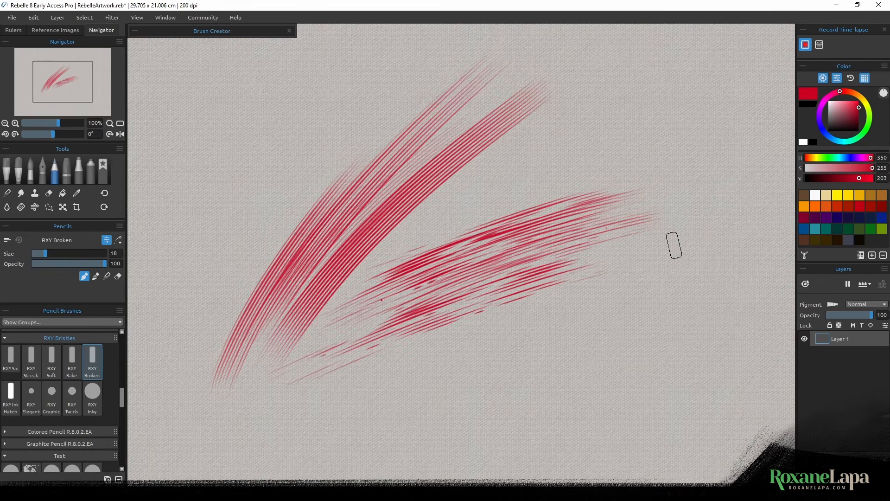
left_click(832, 138)
left_click(856, 122)
mouse_move(660, 164)
left_mouse_down()
mouse_move(310, 181)
mouse_move(737, 215)
left_mouse_up()
left_click(829, 102)
mouse_move(649, 185)
left_mouse_down()
mouse_move(681, 204)
mouse_move(403, 222)
left_mouse_up()
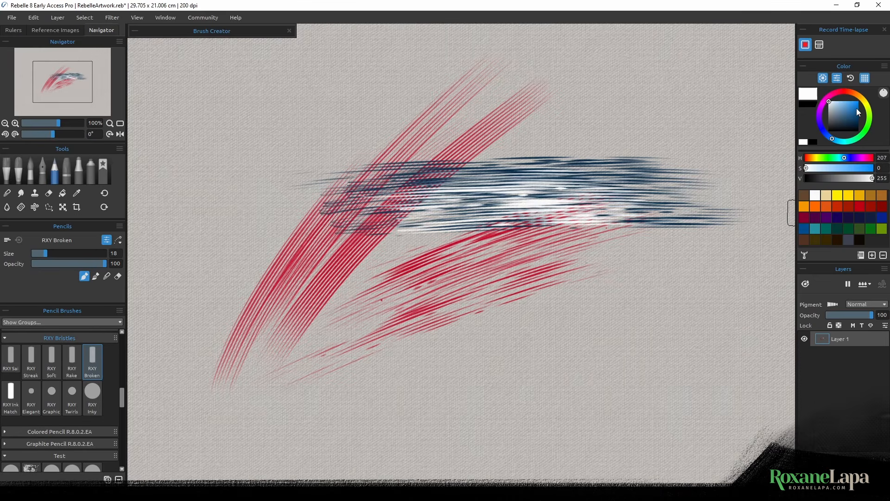
left_click(858, 101)
left_click_drag(615, 167, 727, 189)
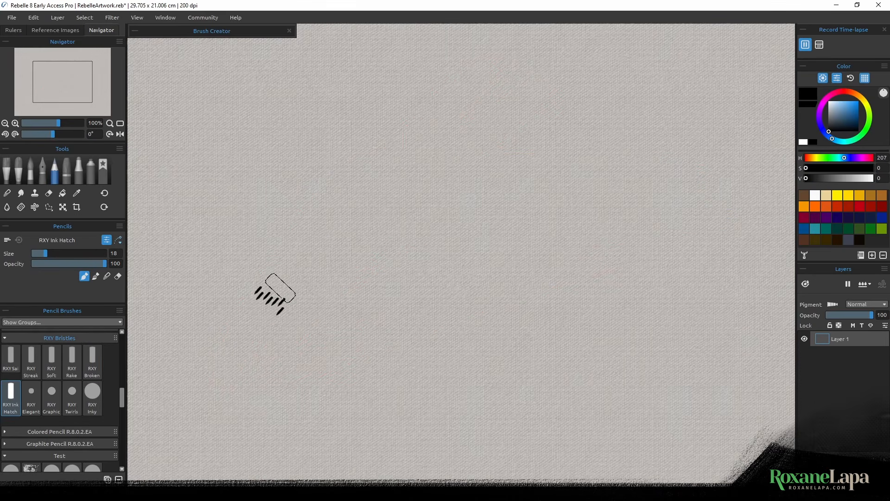
Crosshatch overlapping diagonal black strokes on a cleared canvas with the RXY Ink Hatch brush at size 18.
mouse_move(274, 298)
left_mouse_down()
mouse_move(463, 127)
mouse_move(334, 302)
left_mouse_up()
left_click_drag(523, 183, 362, 306)
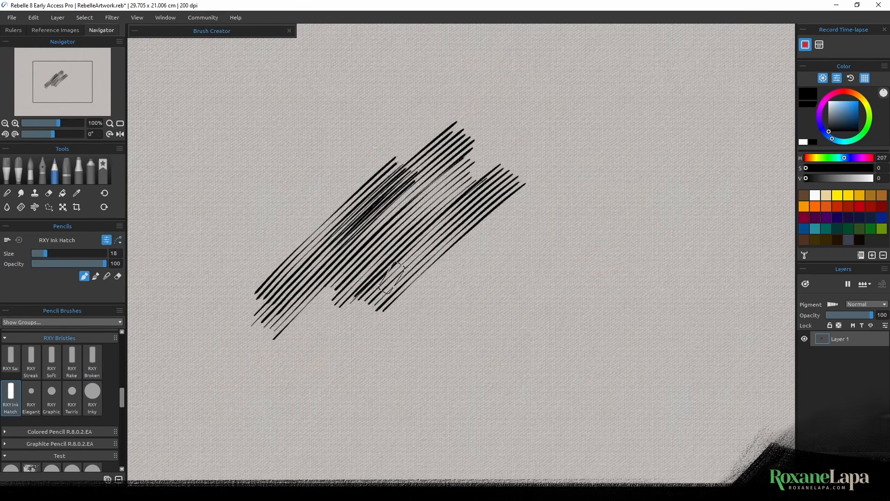
left_click_drag(389, 264, 443, 320)
left_click_drag(408, 248, 461, 288)
left_click_drag(446, 230, 510, 271)
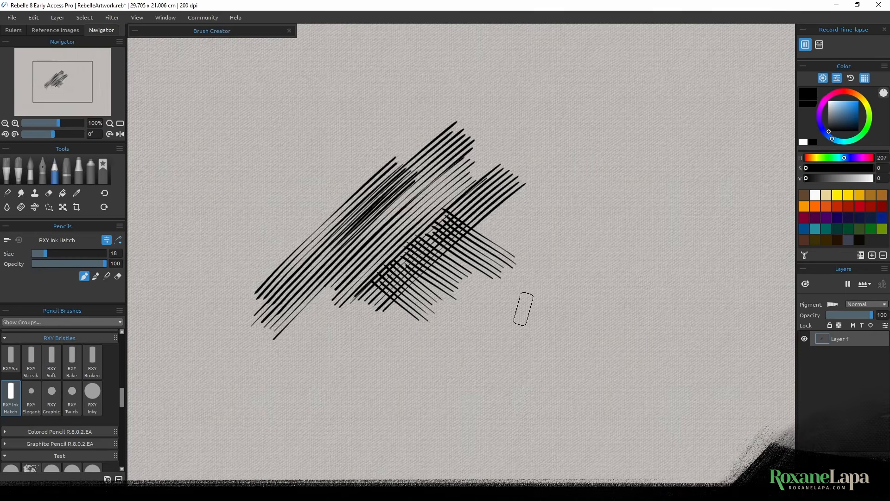
left_click_drag(439, 315, 551, 211)
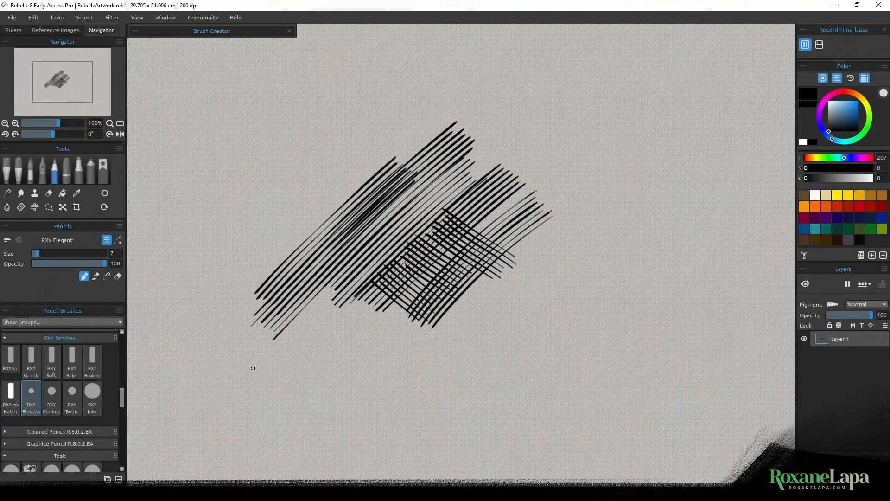
Clear the canvas and draw flowing black loops, waves and tapered diagonal lines with the RXY Elegant brush at size 7.
key("Delete")
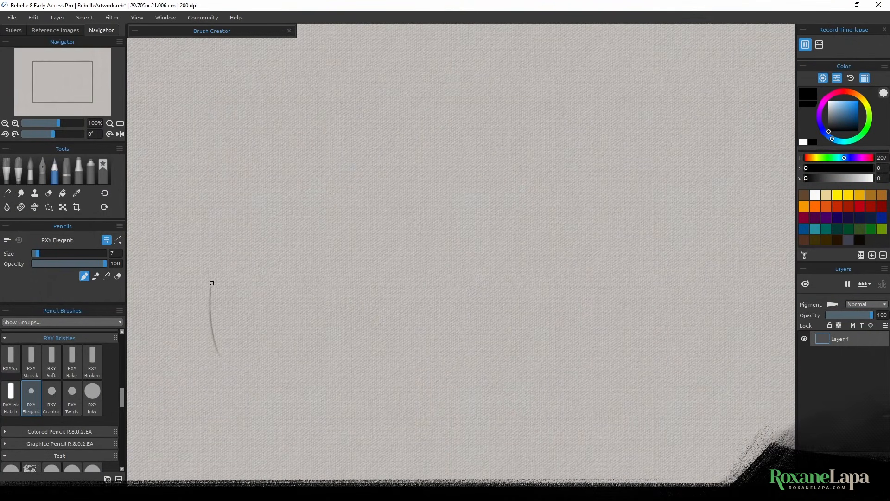
mouse_move(212, 282)
left_mouse_down()
mouse_move(278, 292)
mouse_move(427, 373)
mouse_move(468, 232)
mouse_move(622, 331)
mouse_move(661, 266)
left_mouse_up()
mouse_move(653, 118)
left_mouse_down()
mouse_move(445, 162)
mouse_move(331, 214)
left_mouse_up()
left_click_drag(255, 205, 526, 65)
left_click_drag(601, 46, 385, 184)
mouse_move(407, 186)
left_mouse_down()
mouse_move(495, 145)
mouse_move(625, 194)
mouse_move(691, 301)
mouse_move(741, 355)
left_mouse_up()
Draw a black zigzag, tapered diagonal lines and a looping curve over the existing lines with the RXY Graphic brush at size 9.
left_click(52, 393)
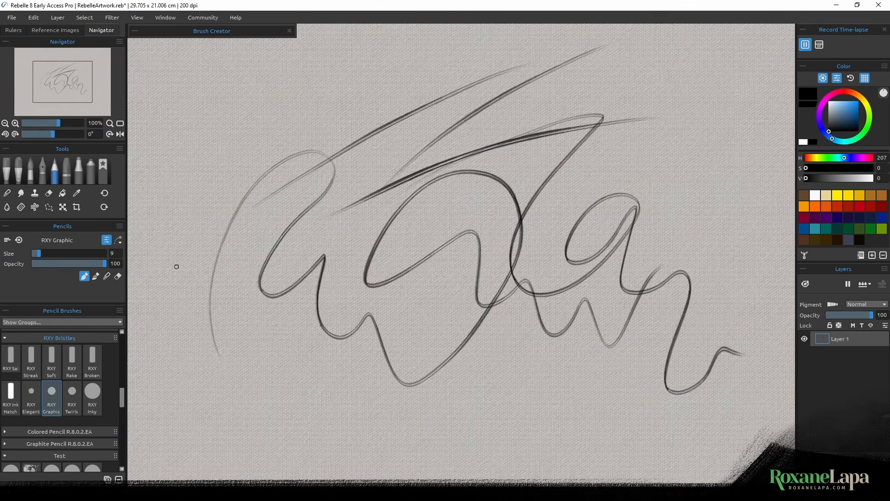
mouse_move(206, 222)
left_mouse_down()
mouse_move(260, 195)
mouse_move(373, 182)
mouse_move(616, 423)
left_mouse_up()
left_click_drag(165, 202, 322, 394)
left_click_drag(162, 148, 320, 342)
left_click_drag(232, 167, 315, 320)
mouse_move(190, 97)
left_mouse_down()
mouse_move(257, 187)
mouse_move(299, 272)
left_mouse_up()
mouse_move(343, 280)
left_mouse_down()
mouse_move(505, 83)
mouse_move(699, 229)
left_mouse_up()
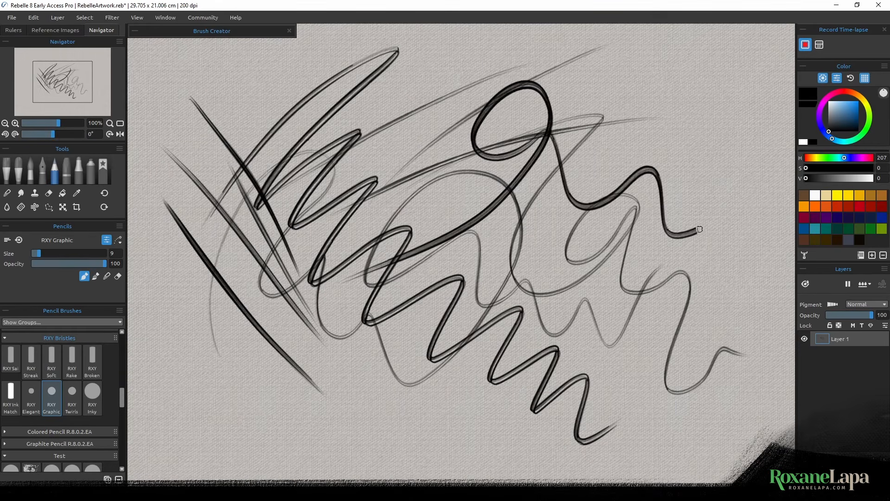
Try a zigzag with the RXY Twirls brush at size 9, clear the layer, and draw looping and zigzagging black lines.
left_click(72, 394)
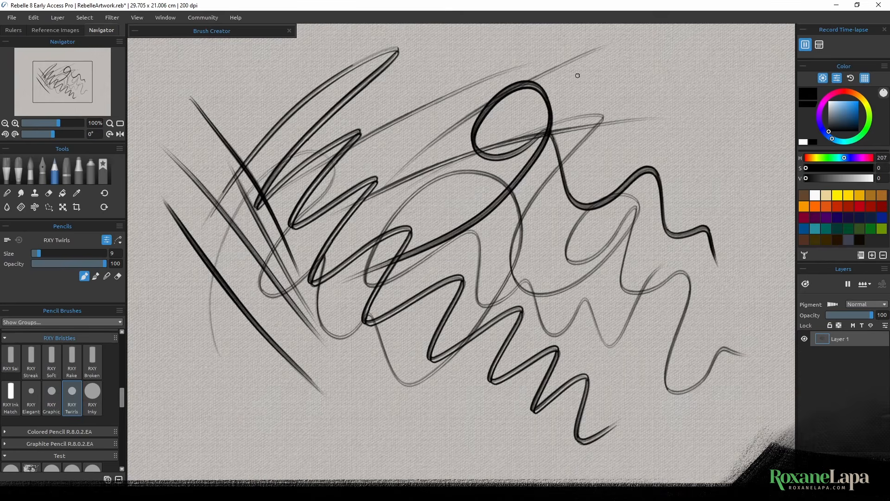
mouse_move(577, 76)
left_mouse_down()
mouse_move(461, 122)
mouse_move(479, 166)
mouse_move(665, 227)
mouse_move(617, 280)
left_mouse_up()
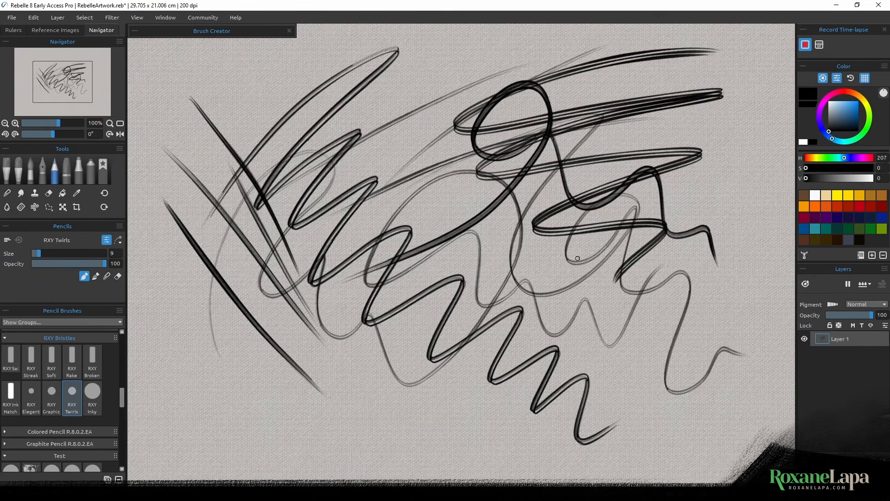
key("Delete")
mouse_move(401, 85)
left_mouse_down()
mouse_move(399, 163)
mouse_move(457, 367)
mouse_move(656, 304)
left_mouse_up()
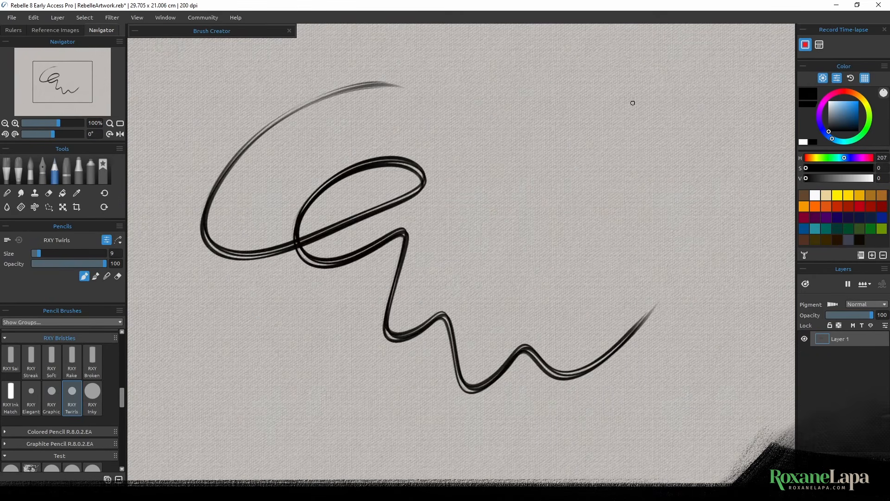
mouse_move(548, 103)
left_mouse_down()
mouse_move(661, 158)
mouse_move(590, 324)
mouse_move(582, 385)
left_mouse_up()
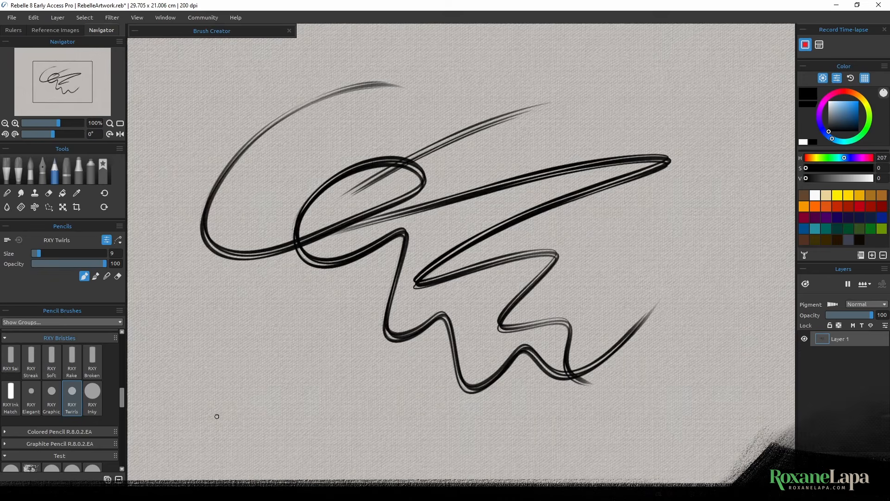
Clear the canvas and crosshatch short tapered black strokes with the RXY Inky brush at size 20.
left_click(91, 398)
key("Delete")
left_click_drag(497, 131, 391, 245)
left_click_drag(510, 145, 384, 264)
mouse_move(525, 158)
left_mouse_down()
mouse_move(391, 284)
mouse_move(412, 284)
left_mouse_up()
left_click_drag(536, 189, 426, 291)
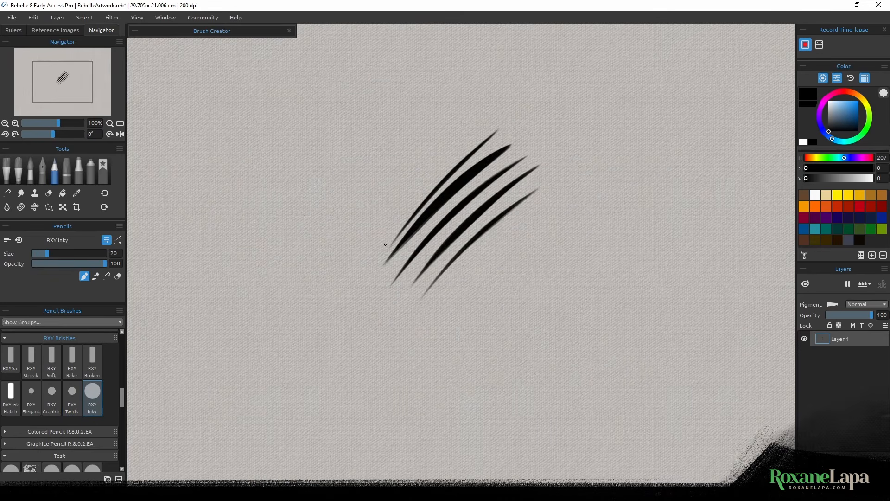
left_click_drag(385, 244, 451, 352)
left_click_drag(392, 239, 445, 324)
left_click_drag(402, 239, 427, 276)
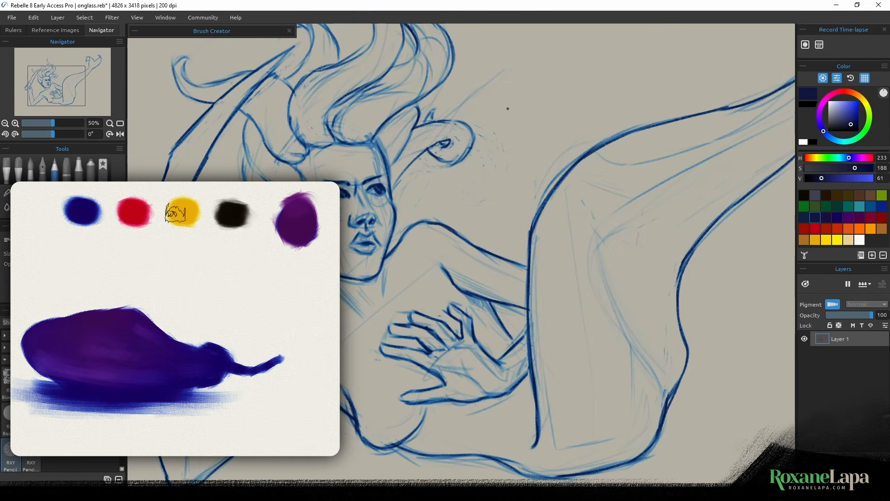
Sketch a small circle and short diagonal test marks beside the horned figure with the dark blue RXY Pencil at size 20.
mouse_move(542, 105)
left_mouse_down()
mouse_move(503, 131)
mouse_move(521, 93)
mouse_move(557, 98)
left_mouse_up()
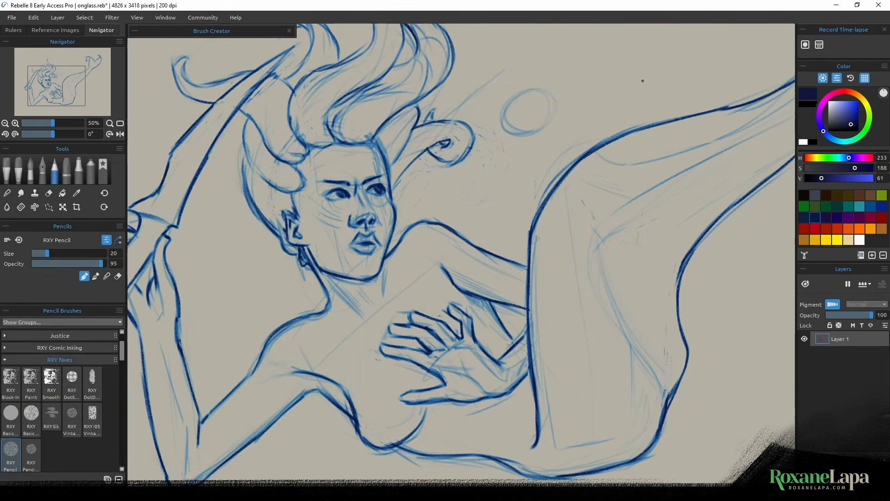
mouse_move(629, 87)
left_mouse_down()
mouse_move(578, 129)
mouse_move(594, 107)
mouse_move(582, 119)
left_mouse_up()
left_click_drag(601, 69, 576, 113)
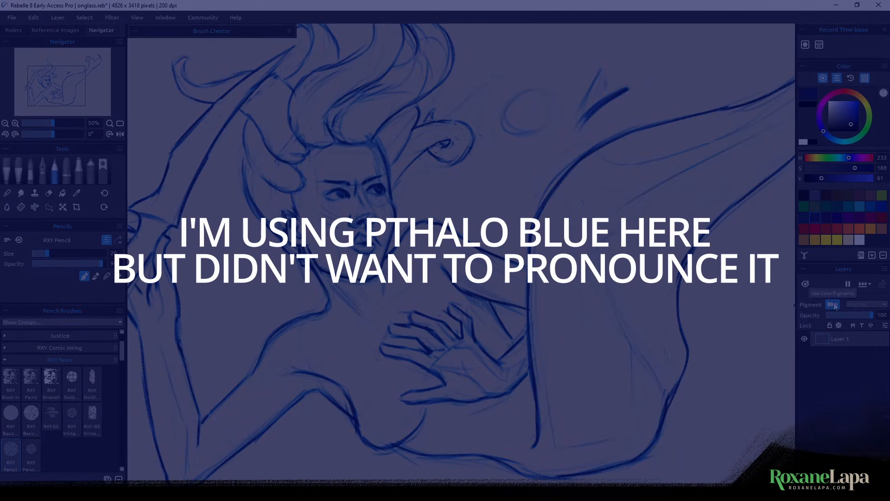
Toggle Layer 1's color pigments off and on, and add diagonal RXY Pencil strokes over the test marks.
left_click(836, 307)
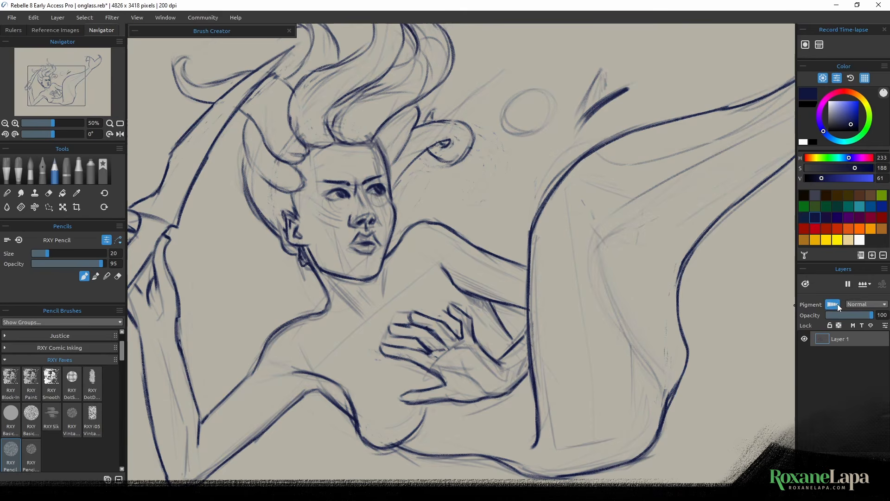
left_click(832, 304)
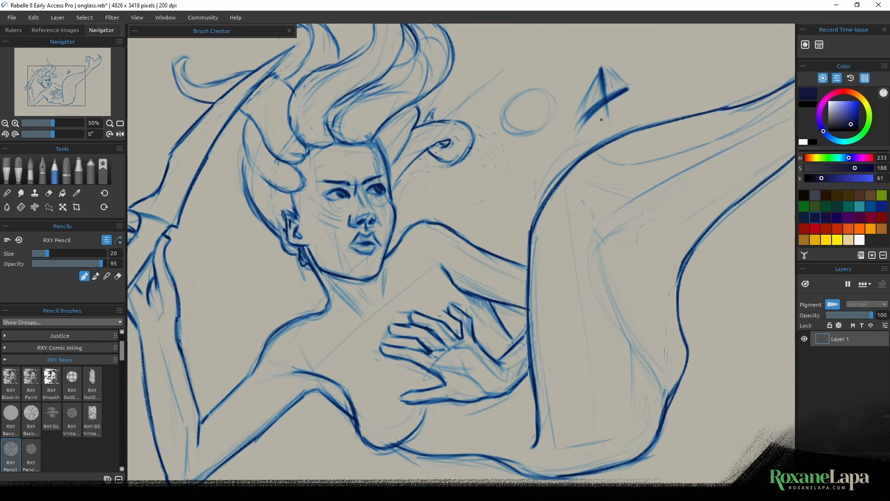
left_click_drag(601, 74, 565, 124)
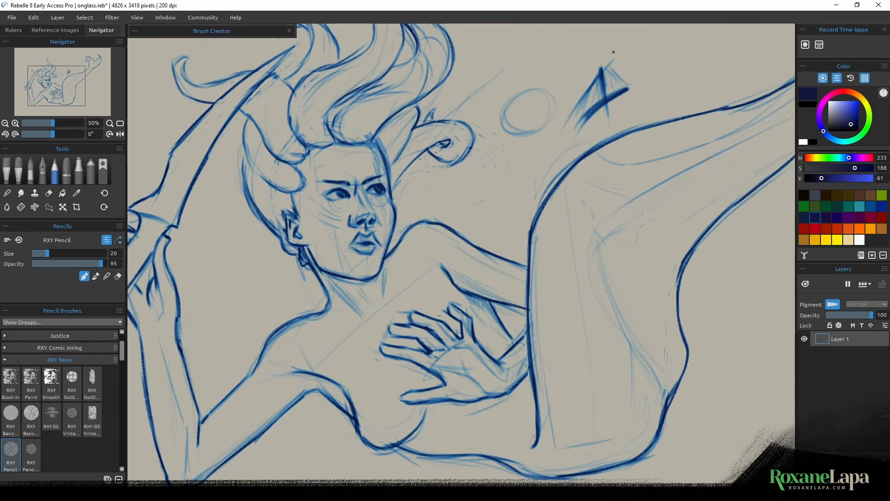
left_click_drag(611, 54, 547, 141)
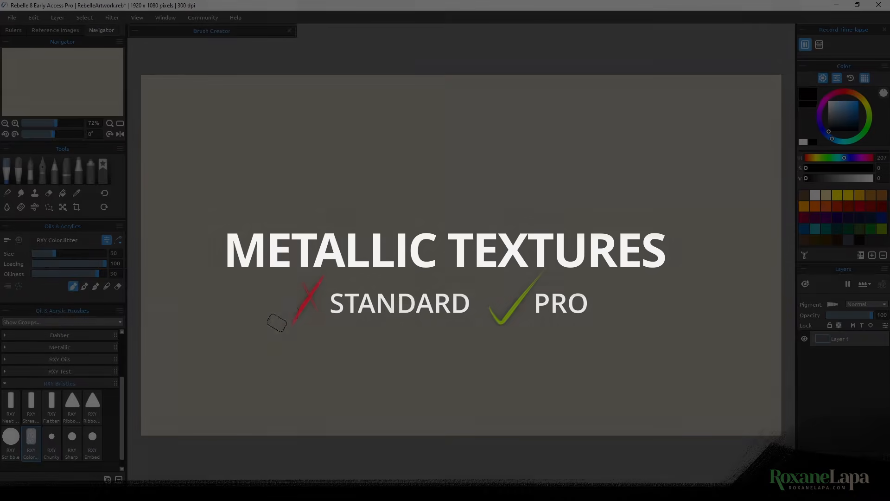
Paint black, saturated blue and light blue diagonal strokes with the RXY ColorJitter oil brush at size 60.
left_click(75, 253)
left_click_drag(262, 315, 482, 179)
left_click(858, 102)
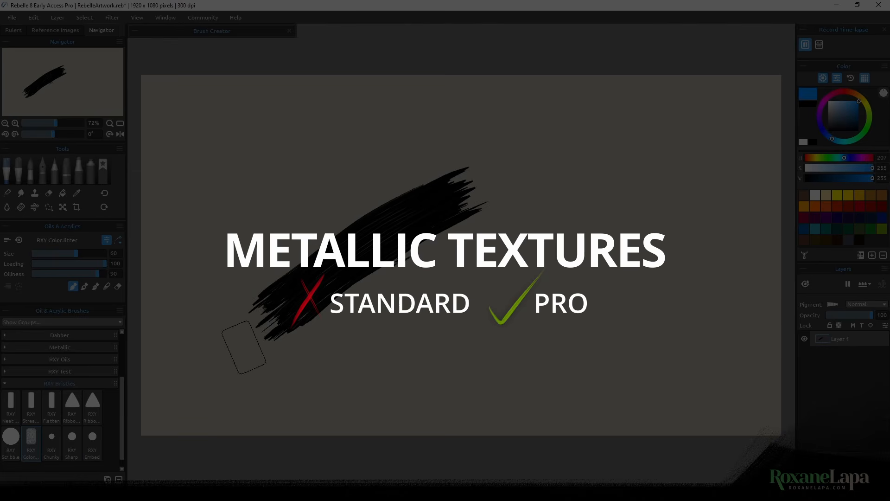
left_click_drag(246, 343, 537, 133)
left_click_drag(603, 195, 352, 352)
left_click(844, 102)
left_click_drag(709, 171, 389, 299)
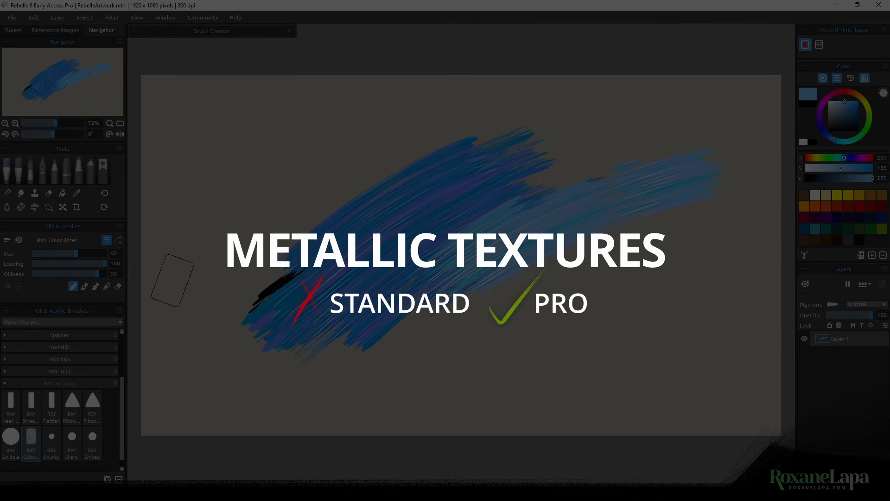
Switch ColorJitter to the second painting mode, blend the light blue area, and add cyan strokes at hue 184 below it.
left_click(83, 286)
left_click_drag(548, 202, 424, 302)
left_click(842, 141)
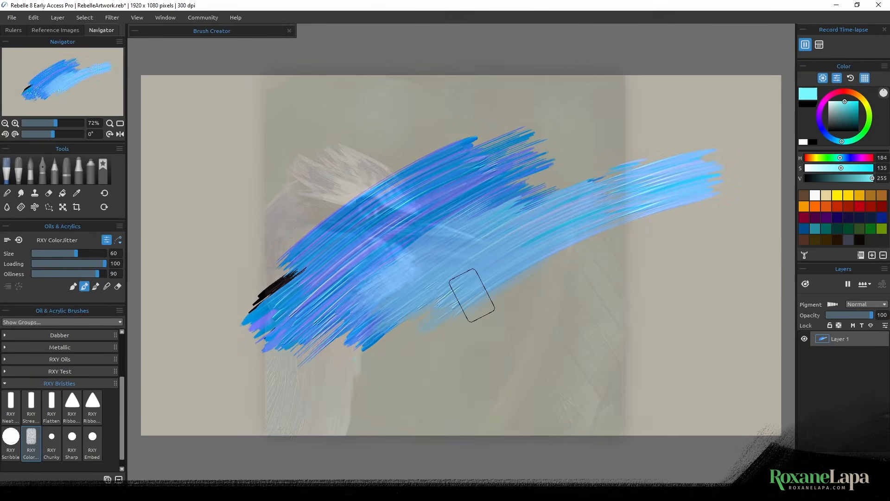
left_click_drag(389, 343, 668, 236)
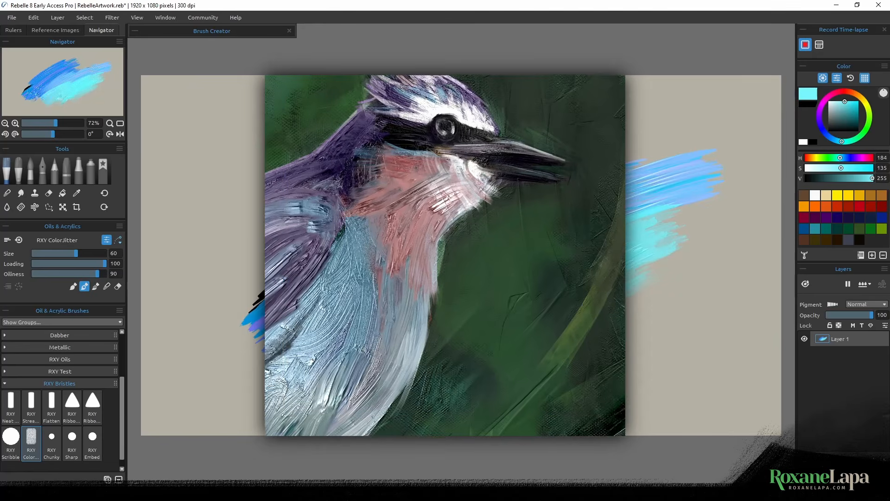
Switch ColorJitter to the third painting mode and extend the painting with more cyan strokes and green strokes at hue 139.
left_click(96, 286)
left_click_drag(509, 334, 678, 265)
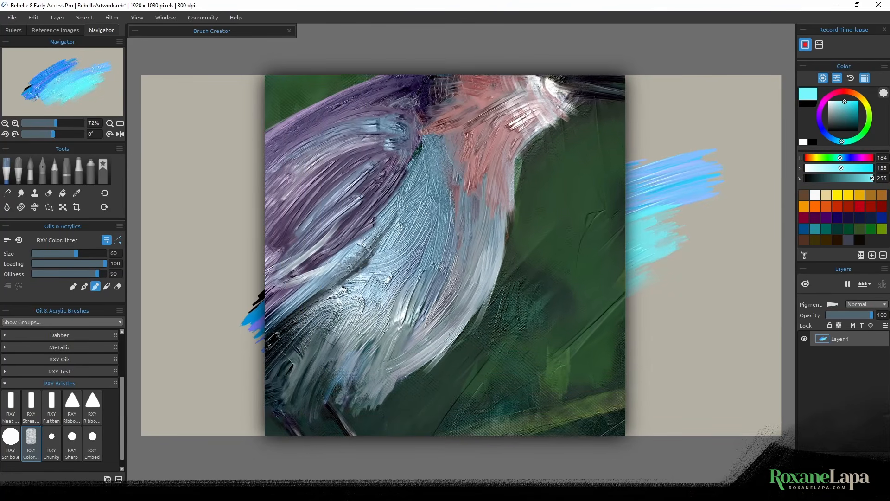
left_click(854, 139)
left_click_drag(524, 338, 704, 241)
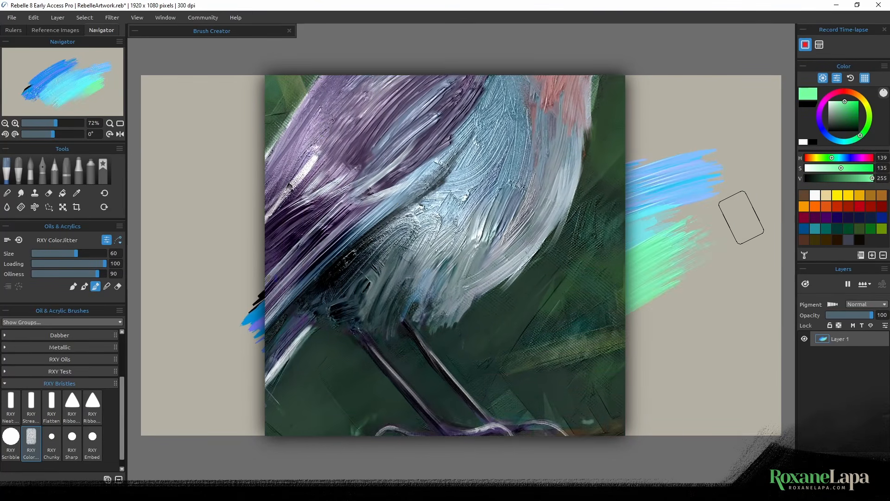
left_click(860, 135)
left_click_drag(547, 330, 730, 241)
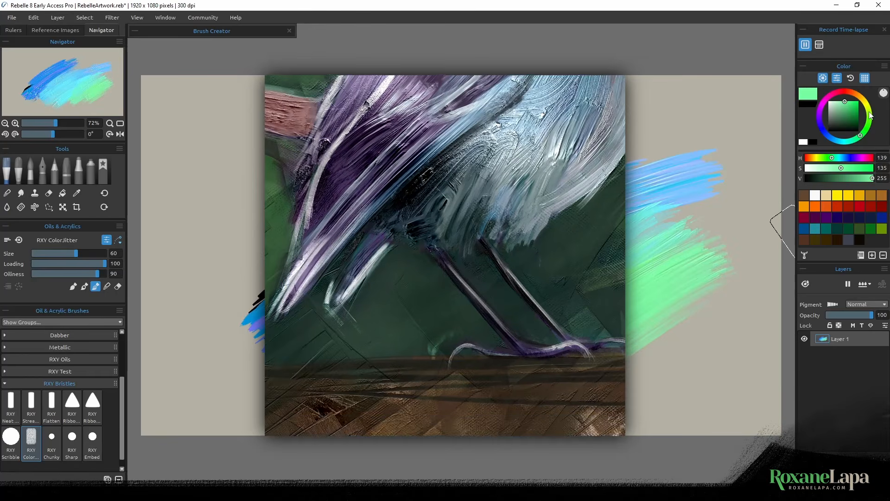
Paint yellow-green diagonal strokes at hue 79 over the green edge of the painting.
left_click(868, 111)
left_click_drag(603, 324, 719, 199)
left_click_drag(621, 287, 741, 218)
mouse_move(687, 265)
left_mouse_down()
mouse_move(601, 398)
mouse_move(661, 306)
mouse_move(592, 335)
mouse_move(682, 269)
mouse_move(463, 408)
left_mouse_up()
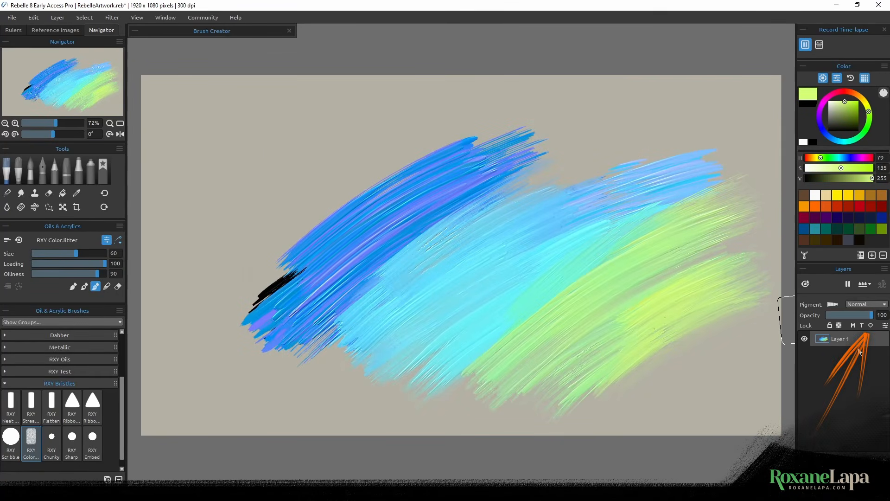
Enable the metallic effect on Layer 1 and paint purple strokes at about hue 264 over the painting's blue end.
left_click(871, 326)
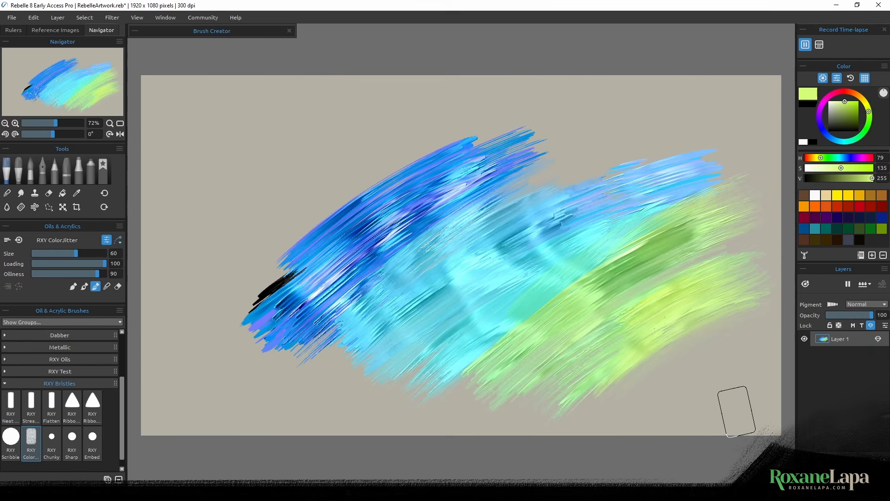
left_click_drag(823, 132, 818, 118)
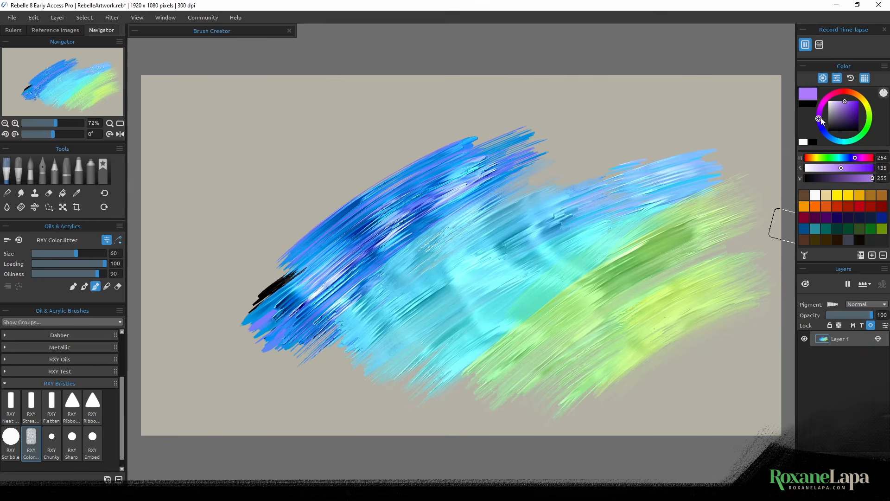
mouse_move(292, 276)
left_mouse_down()
mouse_move(320, 212)
mouse_move(417, 151)
left_mouse_up()
left_click_drag(356, 171, 199, 315)
mouse_move(170, 353)
left_mouse_down()
mouse_move(252, 268)
mouse_move(398, 160)
mouse_move(201, 351)
mouse_move(338, 171)
left_mouse_up()
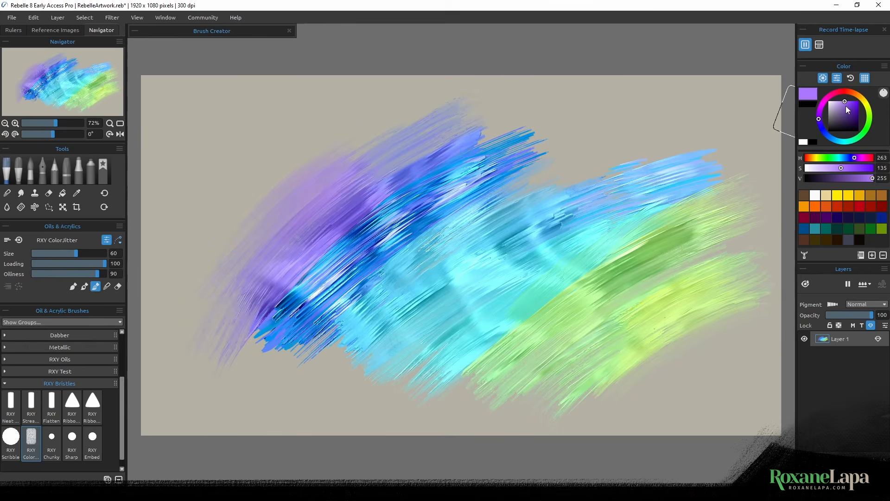
Switch ColorJitter to the first painting mode and paint magenta, pink and red strokes at hues 290, 340 and 2 over the painting's purple end.
left_click(821, 107)
mouse_move(224, 283)
left_mouse_down()
mouse_move(341, 140)
mouse_move(280, 199)
mouse_move(396, 133)
mouse_move(209, 293)
mouse_move(204, 335)
mouse_move(258, 209)
mouse_move(423, 99)
mouse_move(199, 302)
mouse_move(253, 278)
mouse_move(284, 199)
mouse_move(197, 248)
mouse_move(312, 103)
left_mouse_up()
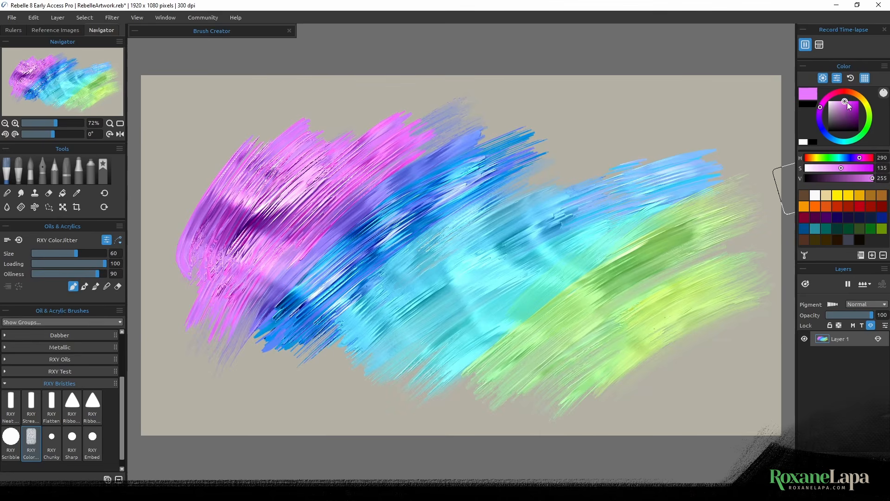
left_click(835, 93)
mouse_move(251, 364)
left_mouse_down()
mouse_move(278, 213)
mouse_move(211, 344)
mouse_move(198, 288)
mouse_move(188, 353)
mouse_move(248, 149)
mouse_move(338, 96)
left_mouse_up()
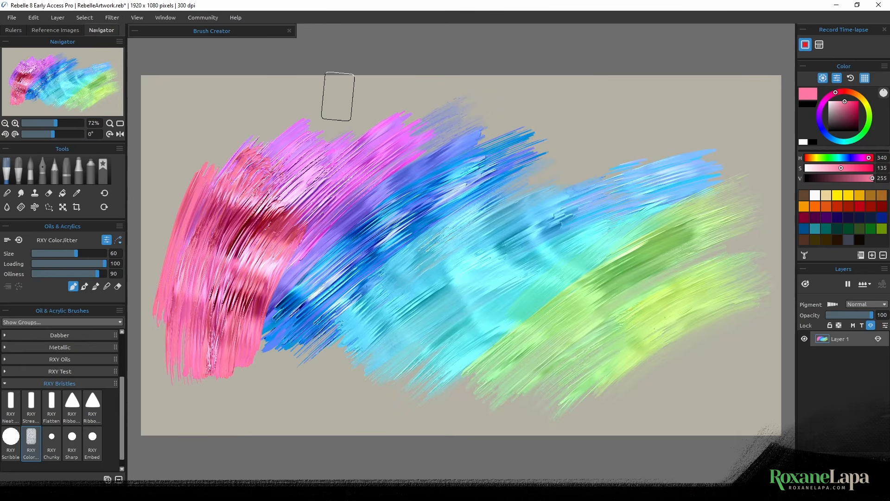
left_click(845, 91)
mouse_move(194, 217)
left_mouse_down()
mouse_move(288, 96)
mouse_move(336, 95)
left_mouse_up()
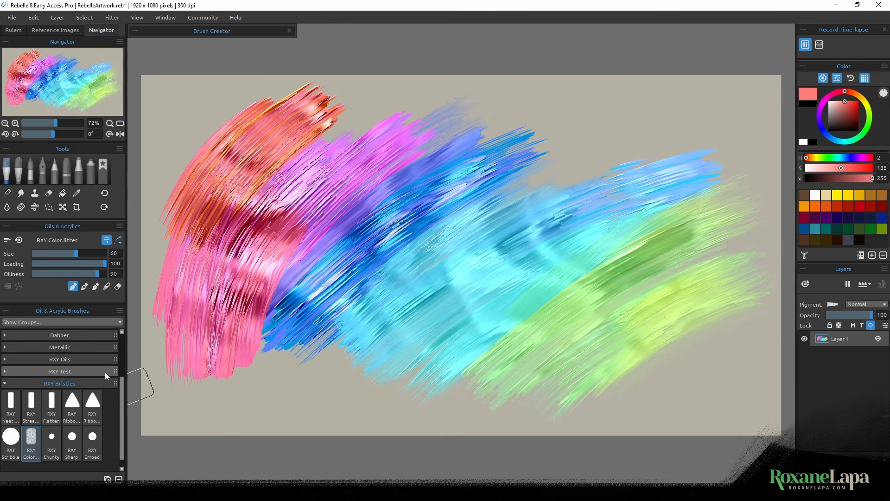
Switch ColorJitter to the third painting mode and blend the area where the red, pink and magenta strokes meet.
left_click(94, 287)
left_click_drag(271, 168, 218, 262)
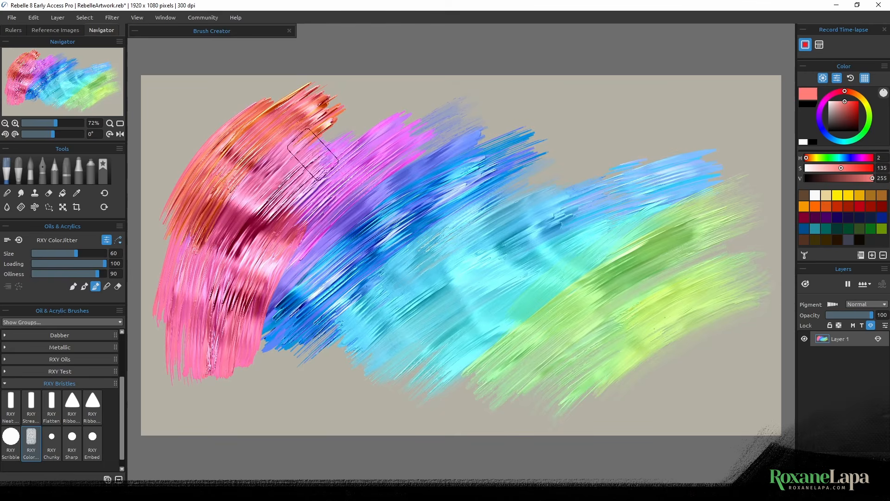
left_click_drag(313, 155, 243, 255)
left_click_drag(302, 195, 254, 248)
left_click_drag(226, 217, 273, 141)
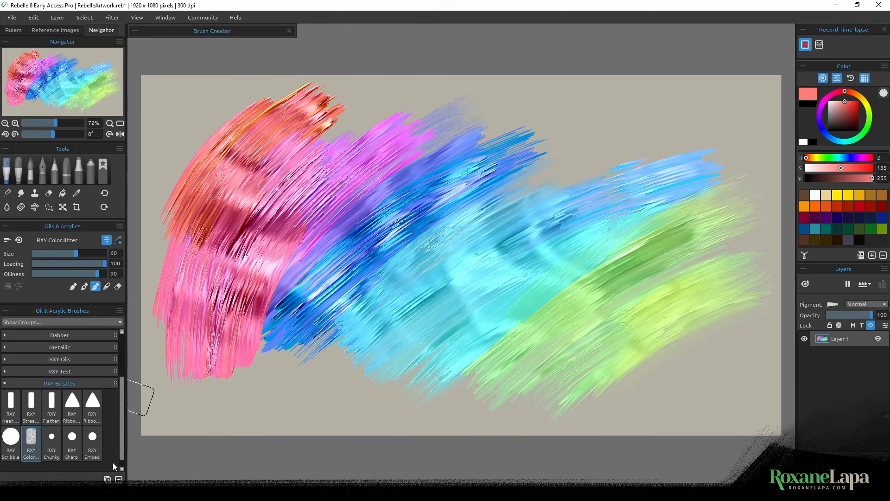
Blend the lower pink strokes into the neighbouring purple and blue strokes, and soften the edge between the cyan and green areas.
mouse_move(326, 218)
left_mouse_down()
mouse_move(232, 355)
mouse_move(350, 212)
mouse_move(228, 379)
left_mouse_up()
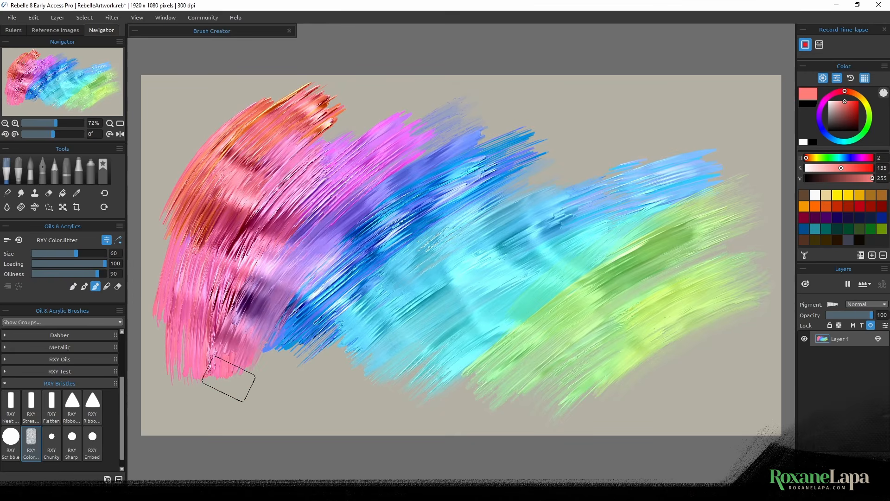
left_click_drag(324, 278, 267, 359)
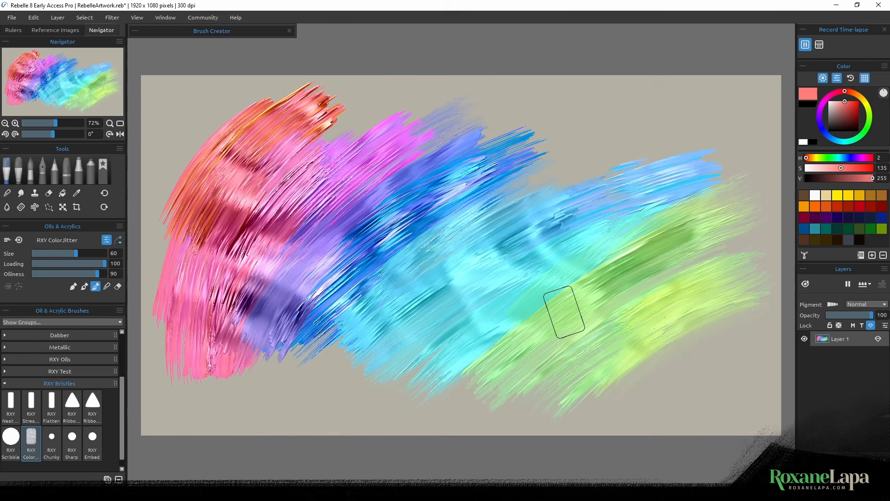
left_click_drag(566, 308, 447, 403)
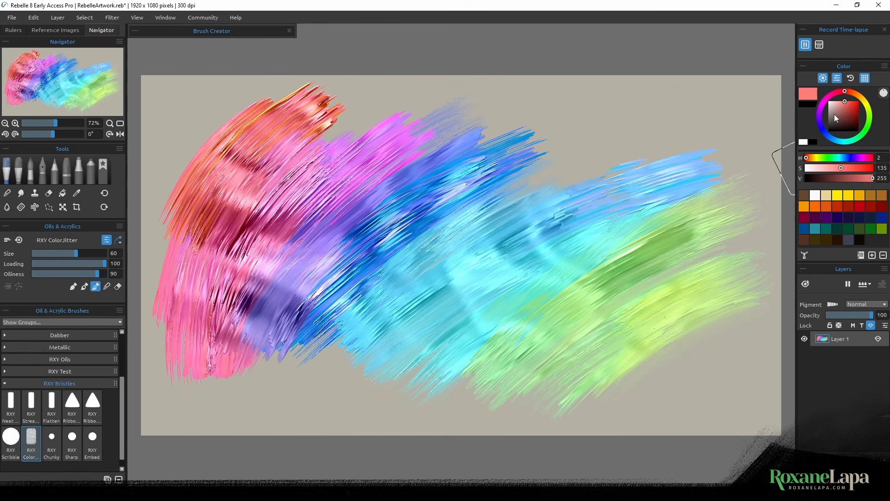
Set the painting color to white.
left_click(852, 93)
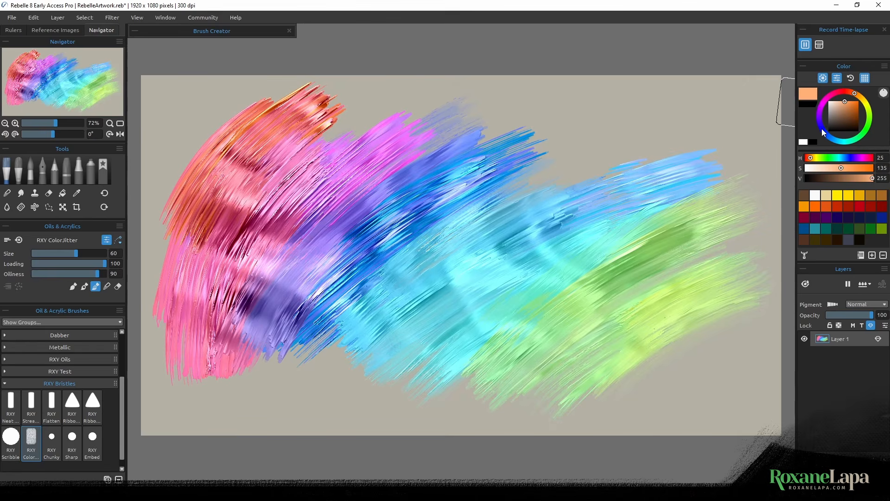
left_click(803, 142)
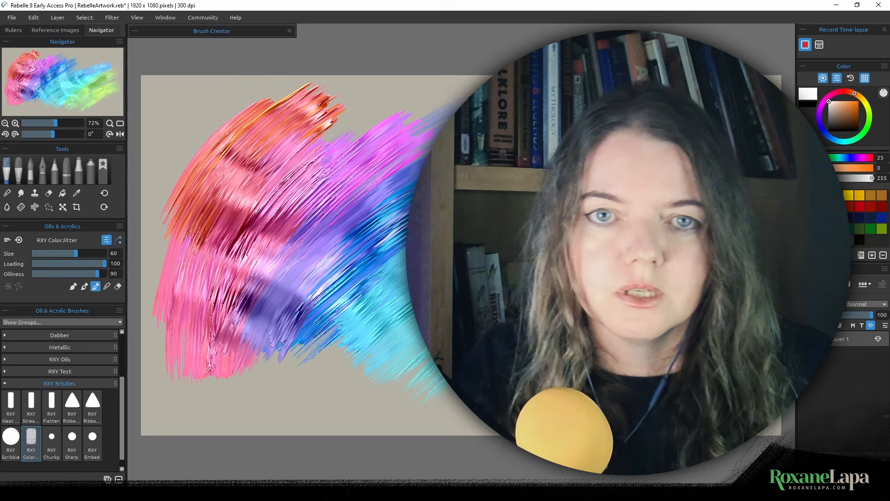